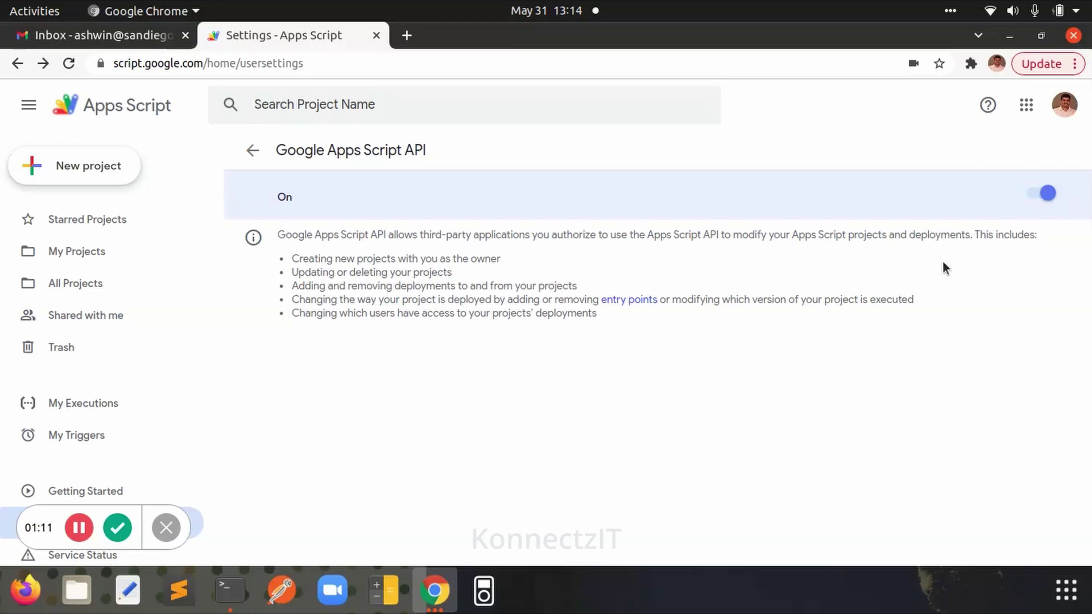
# - Switch to KonnectzIT and create a new Konnectz named "Google Sheet Trigger Demo1"
pyautogui.click(436, 589)
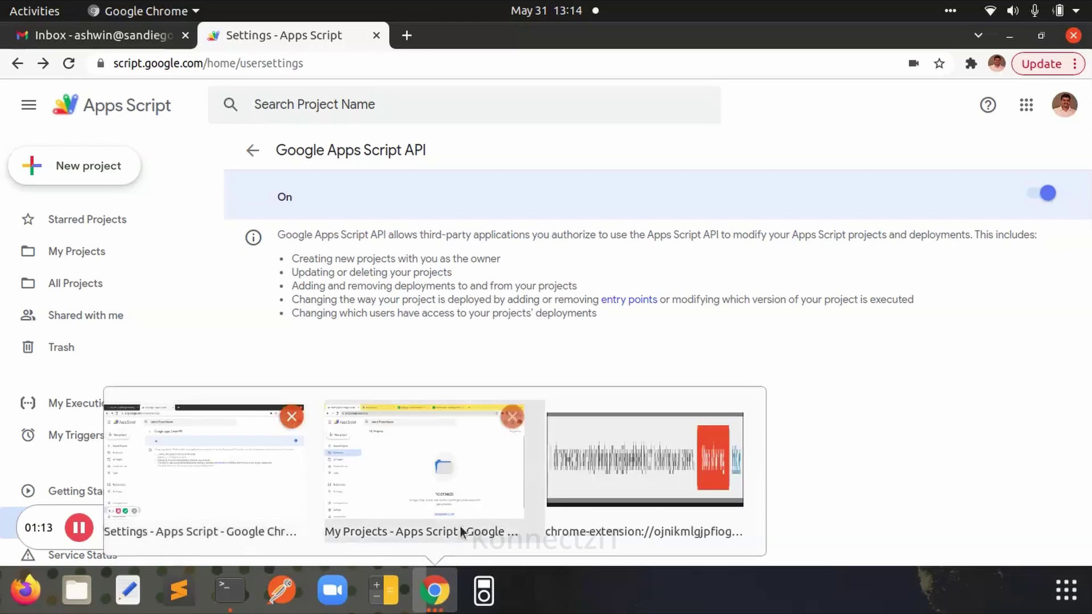
pyautogui.click(472, 499)
pyautogui.hotkey('ctrl', 'Tab')
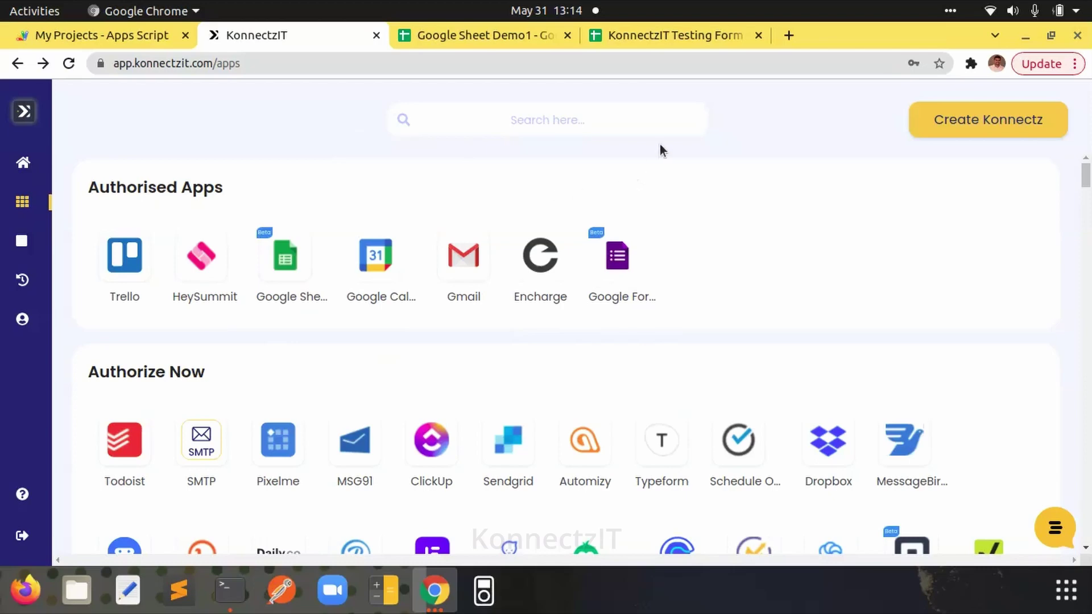
pyautogui.click(962, 125)
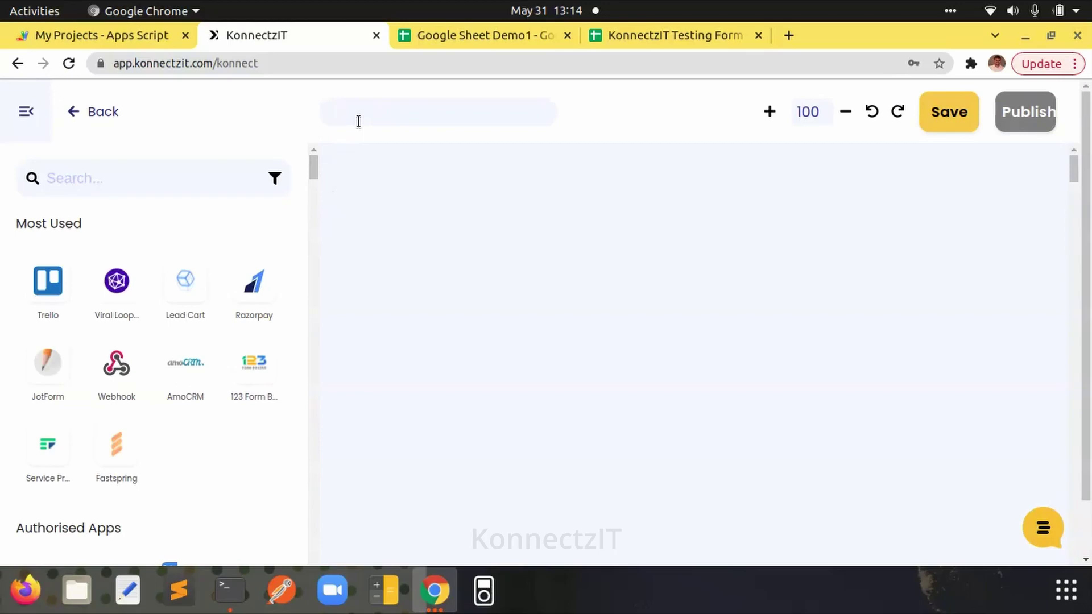
pyautogui.write('Google Sheet T')
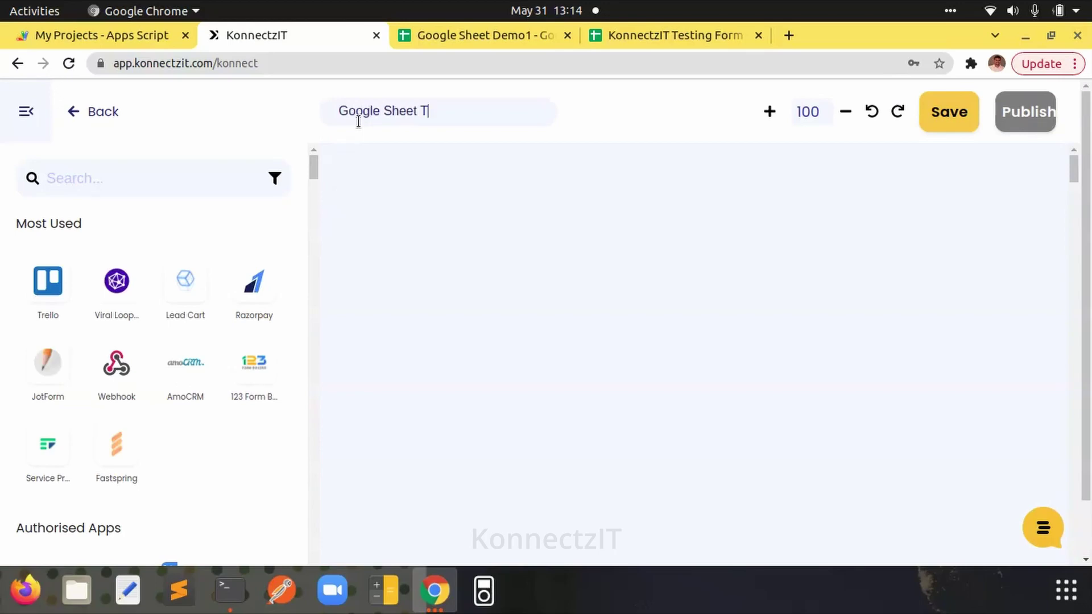
pyautogui.write('rigger Demo1')
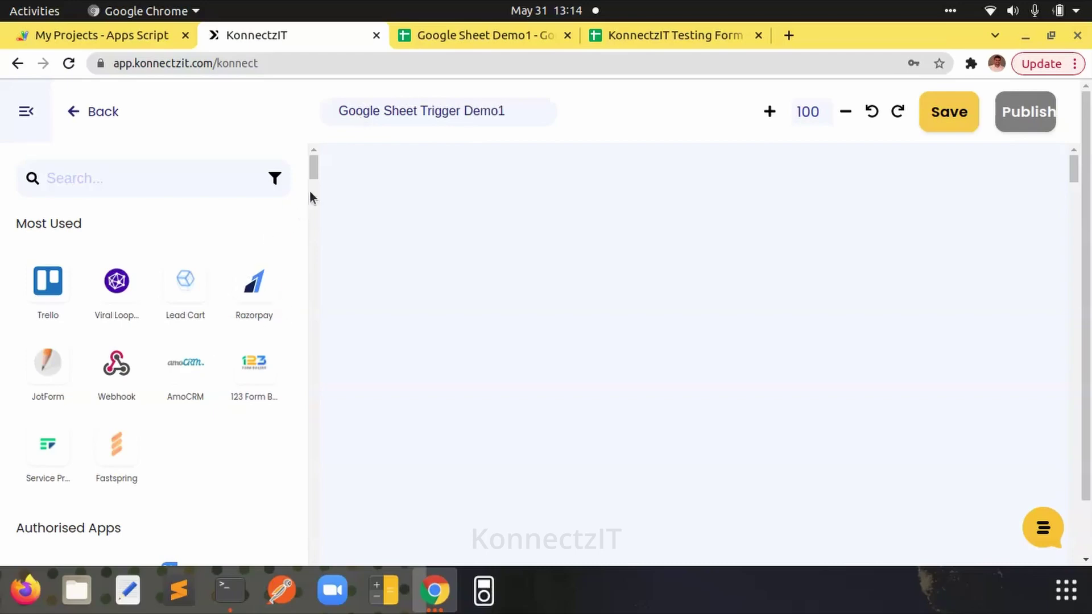
# - Add the authorised Google Sheet app to the canvas and set its trigger to New Row in Sheet
pyautogui.scroll(-8, 309, 190)
pyautogui.scroll(2, 312, 188)
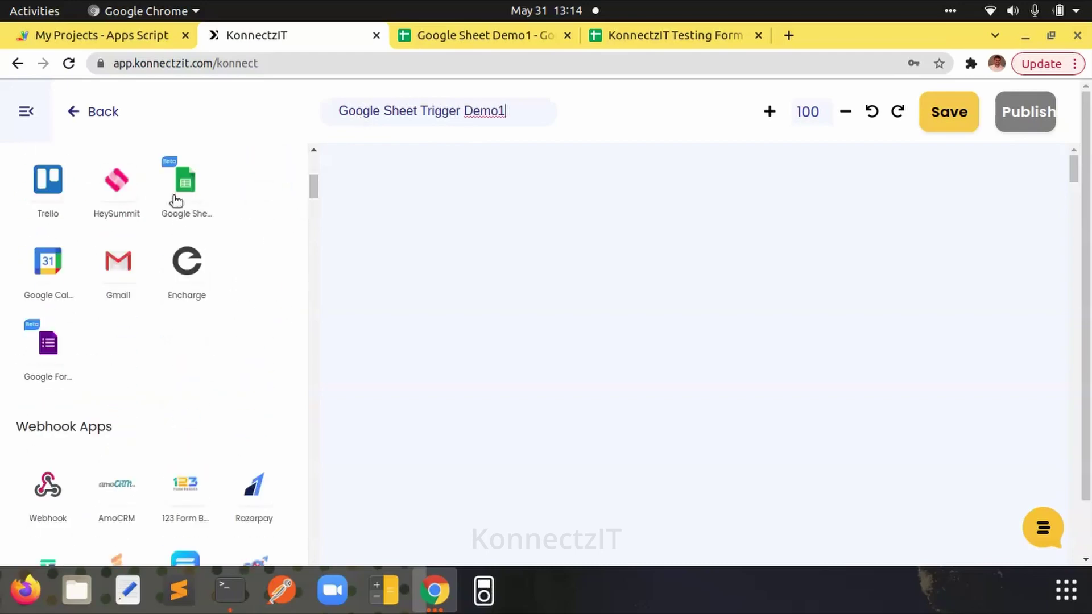
pyautogui.moveTo(198, 185); pyautogui.dragTo(422, 205)
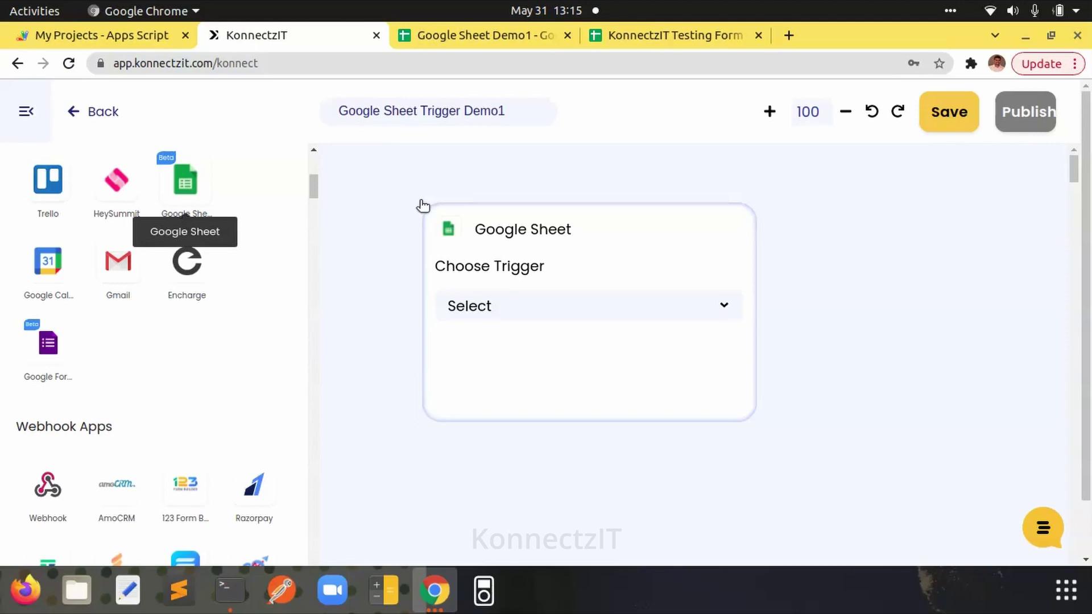
pyautogui.click(510, 310)
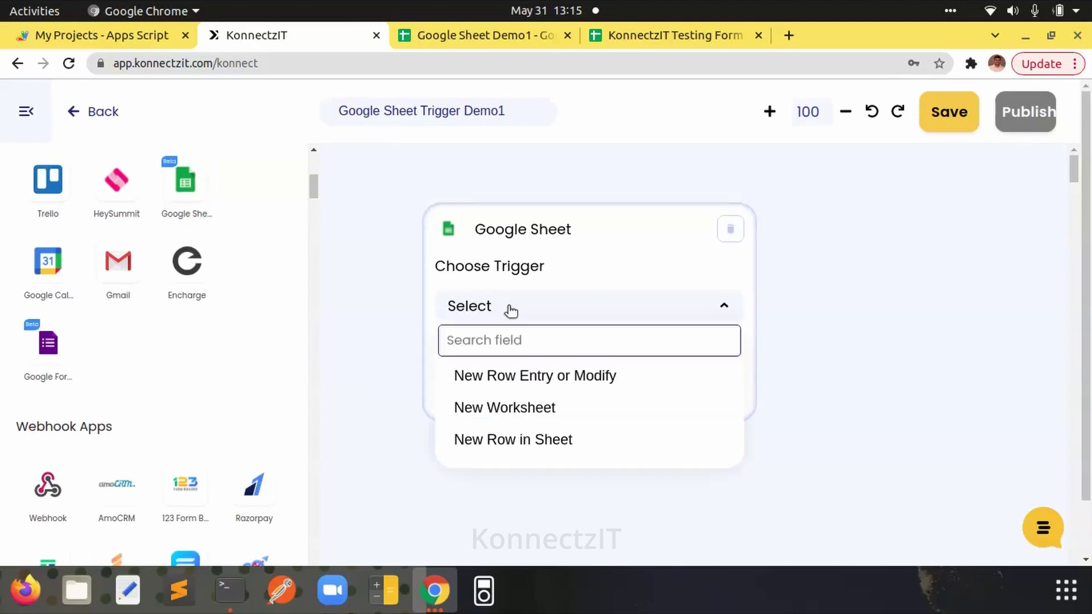
pyautogui.click(517, 442)
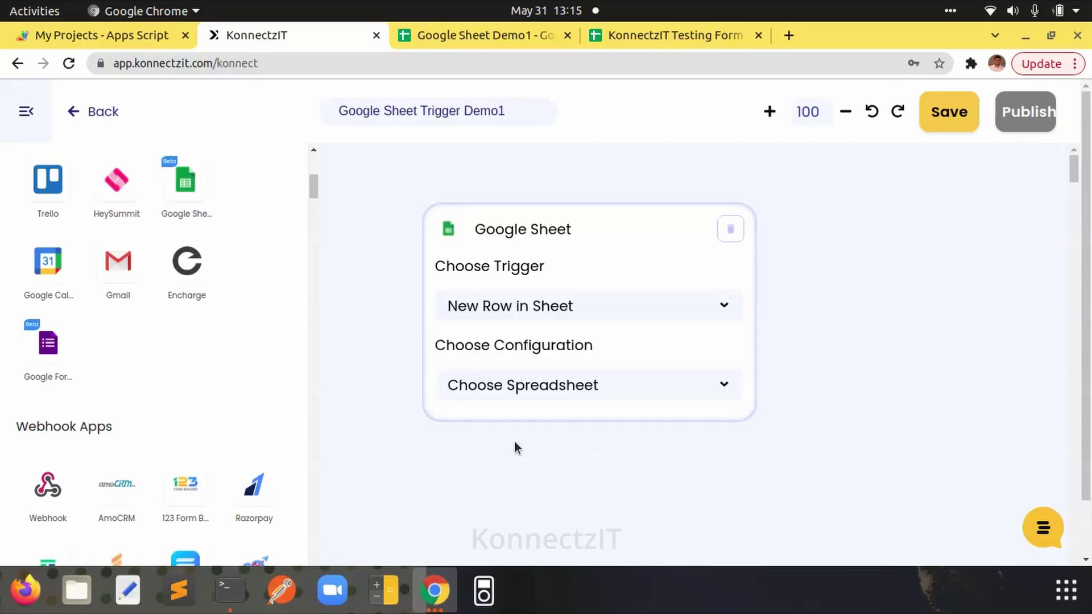
# - Configure the trigger to watch Sheet1 of the Google Sheet Demo1 spreadsheet
pyautogui.click(505, 394)
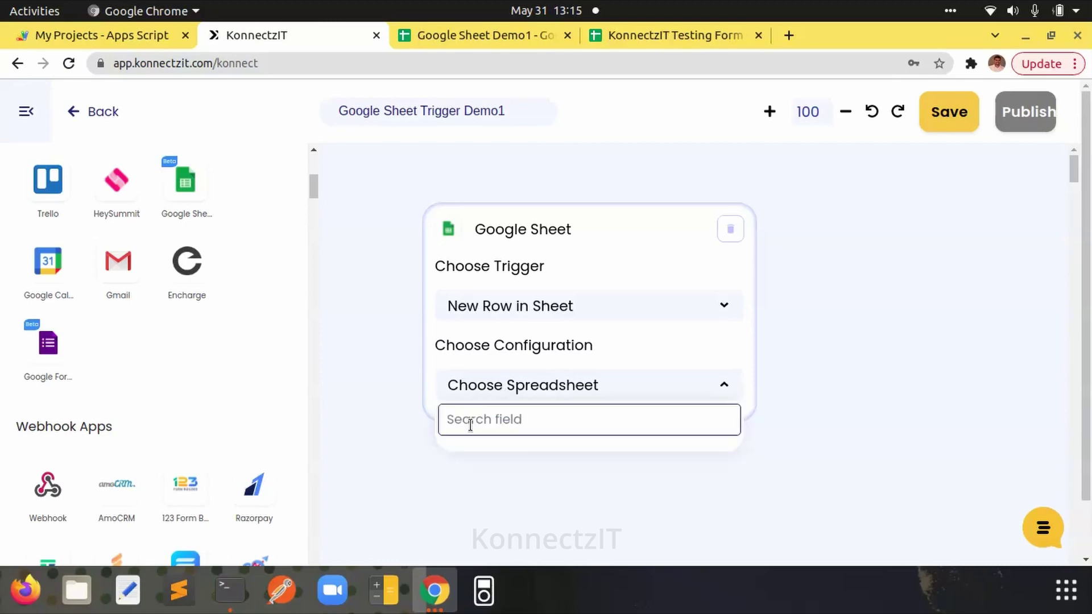
pyautogui.write('Demo')
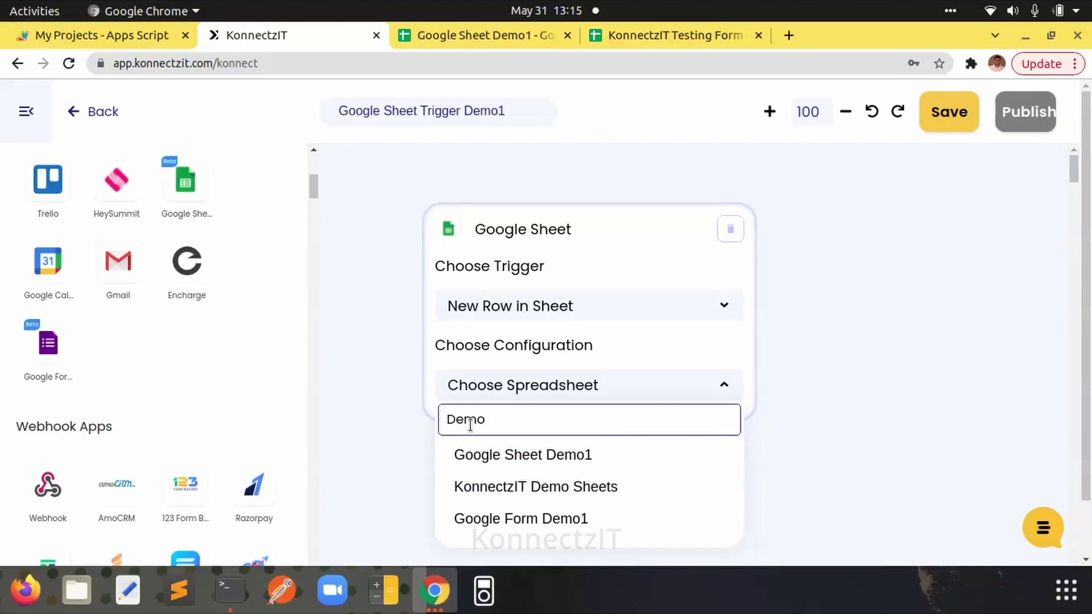
pyautogui.click(501, 458)
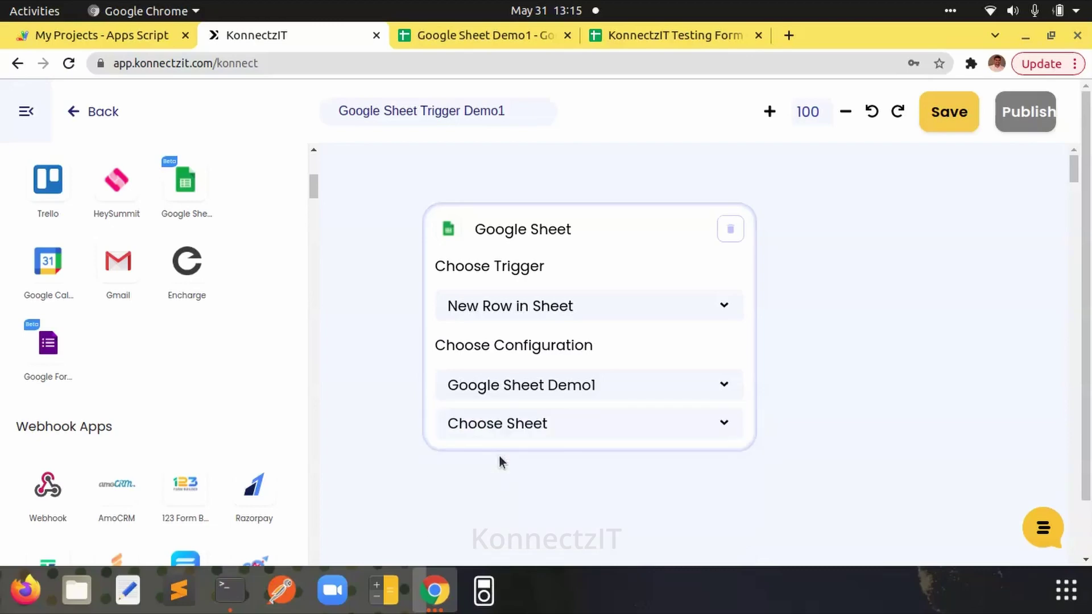
pyautogui.click(546, 421)
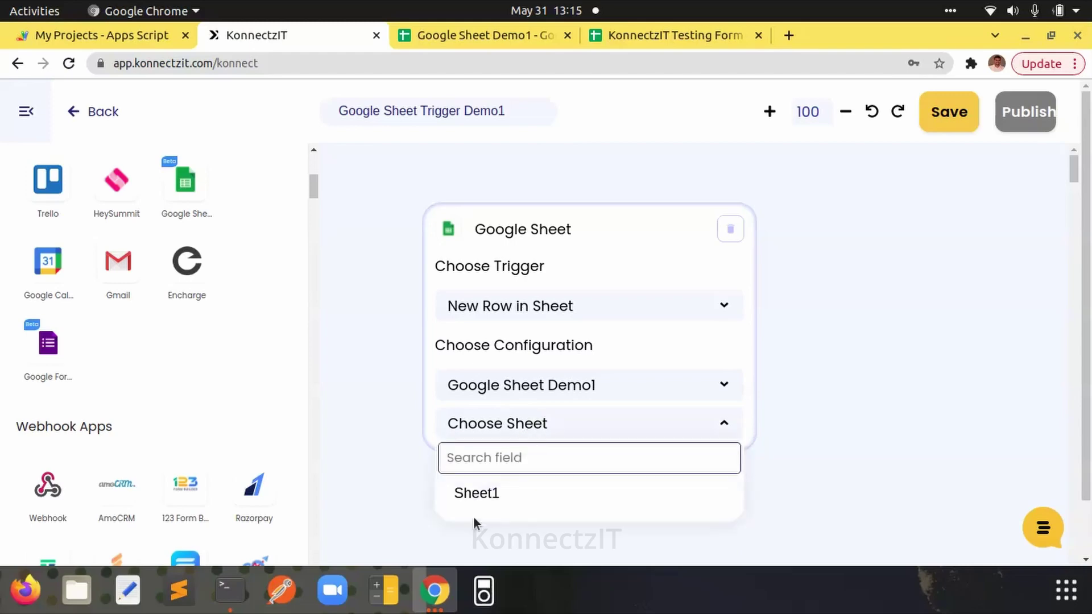
pyautogui.click(506, 496)
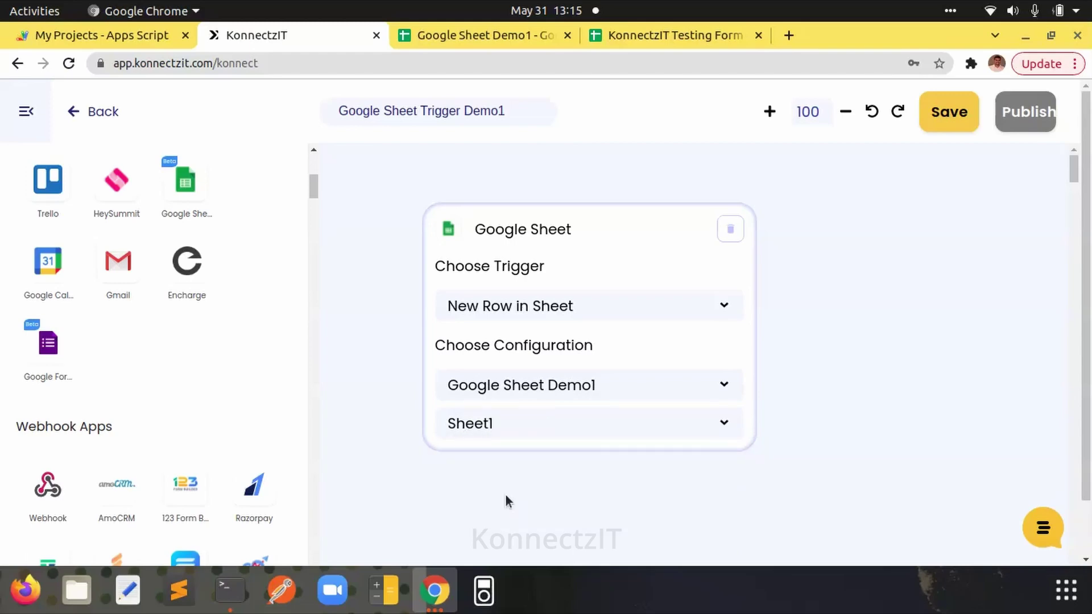
pyautogui.moveTo(652, 242); pyautogui.dragTo(602, 210)
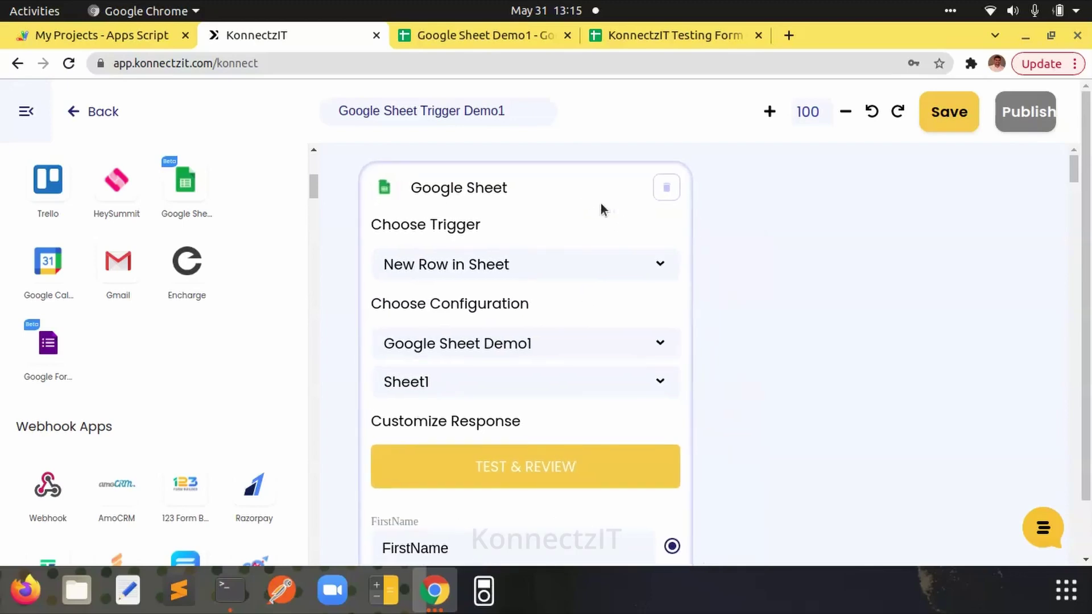
pyautogui.scroll(-3, 748, 283)
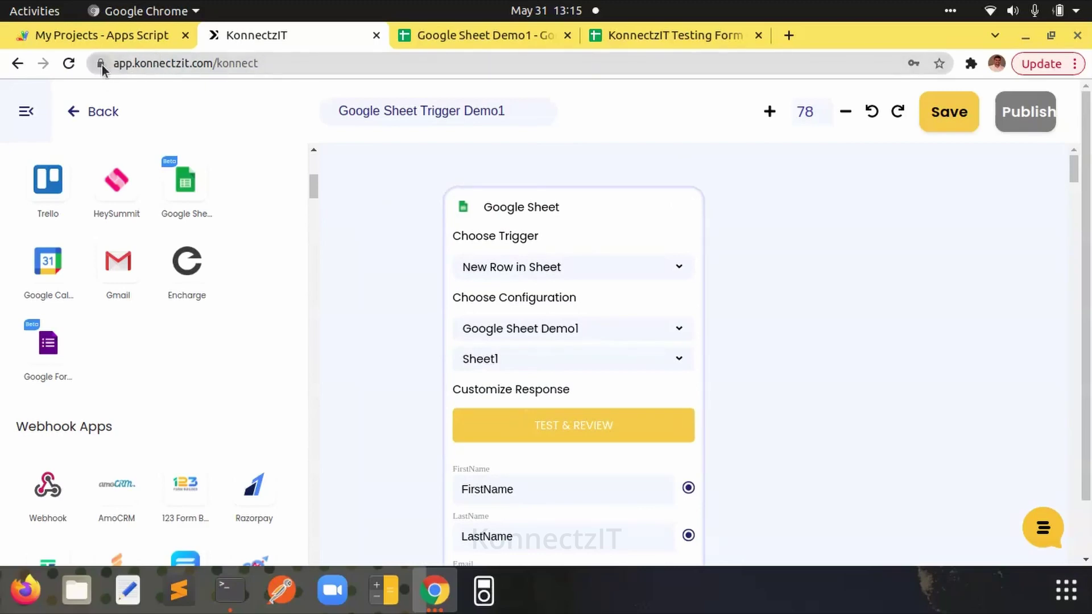
# - Check the site's pop-ups and redirects permission and the Google Apps Script API setting in Apps Script
pyautogui.click(102, 64)
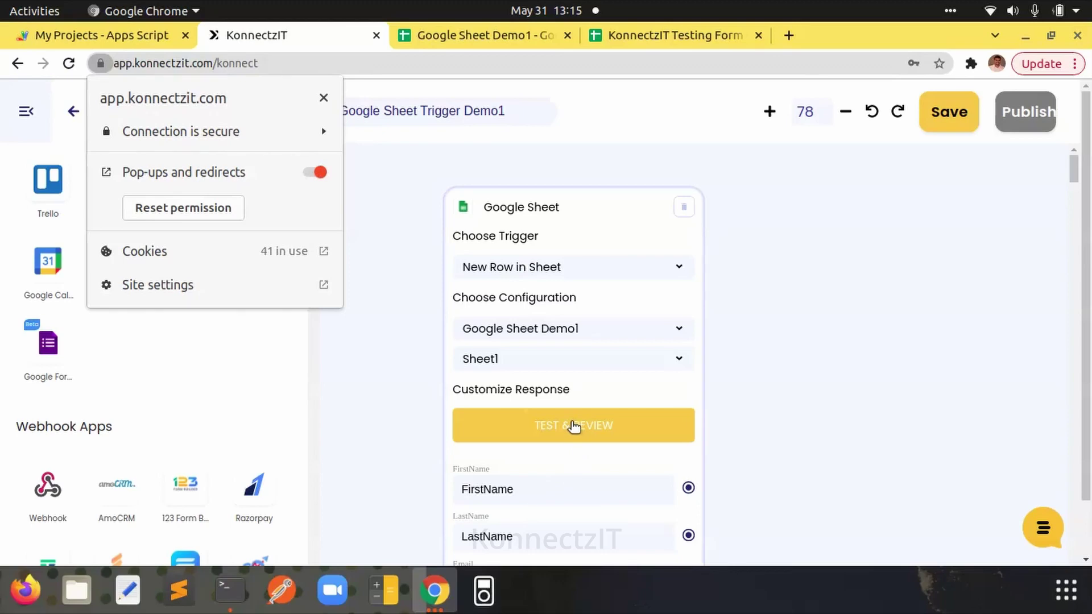
pyautogui.click(23, 36)
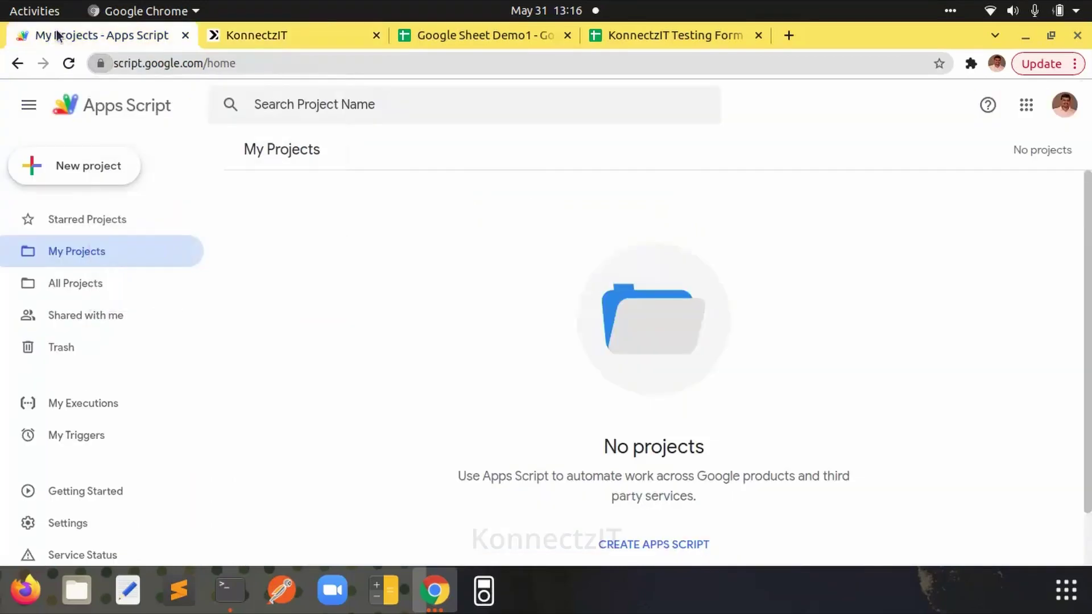
pyautogui.click(91, 520)
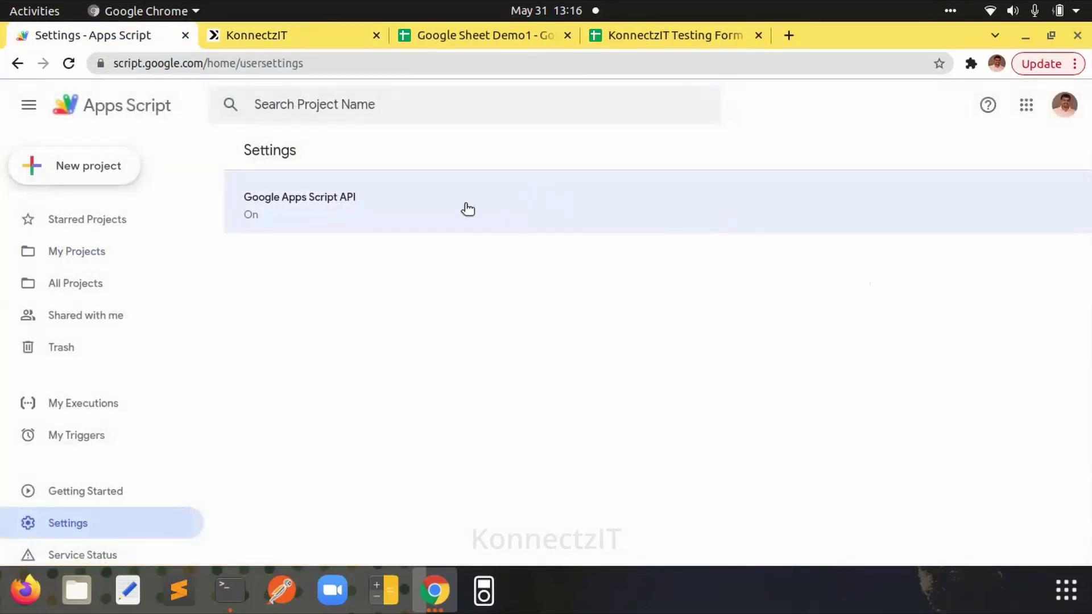
pyautogui.click(465, 207)
pyautogui.click(310, 36)
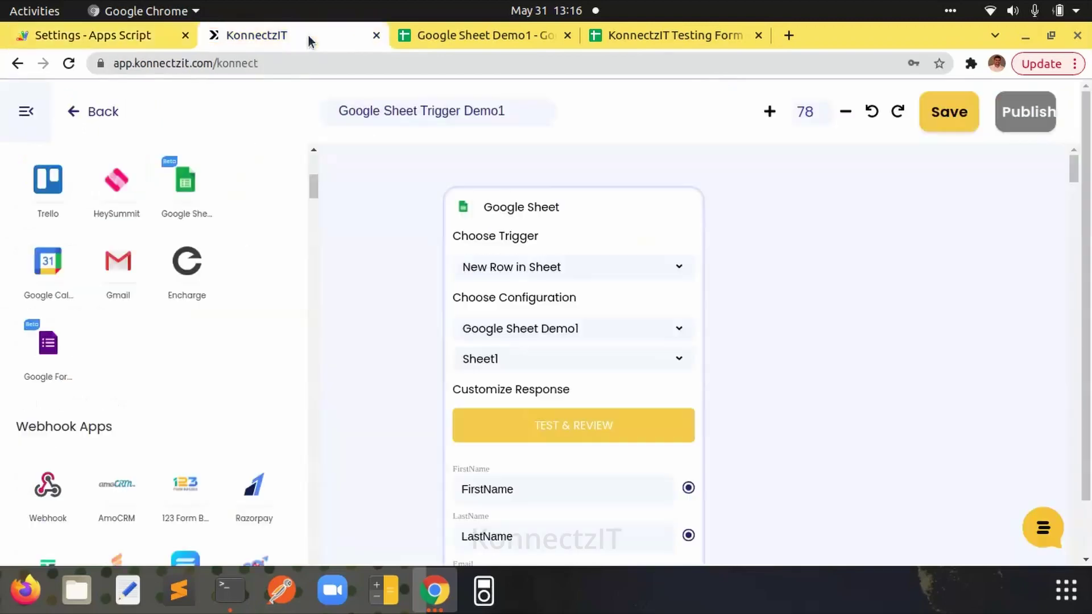
pyautogui.click(100, 63)
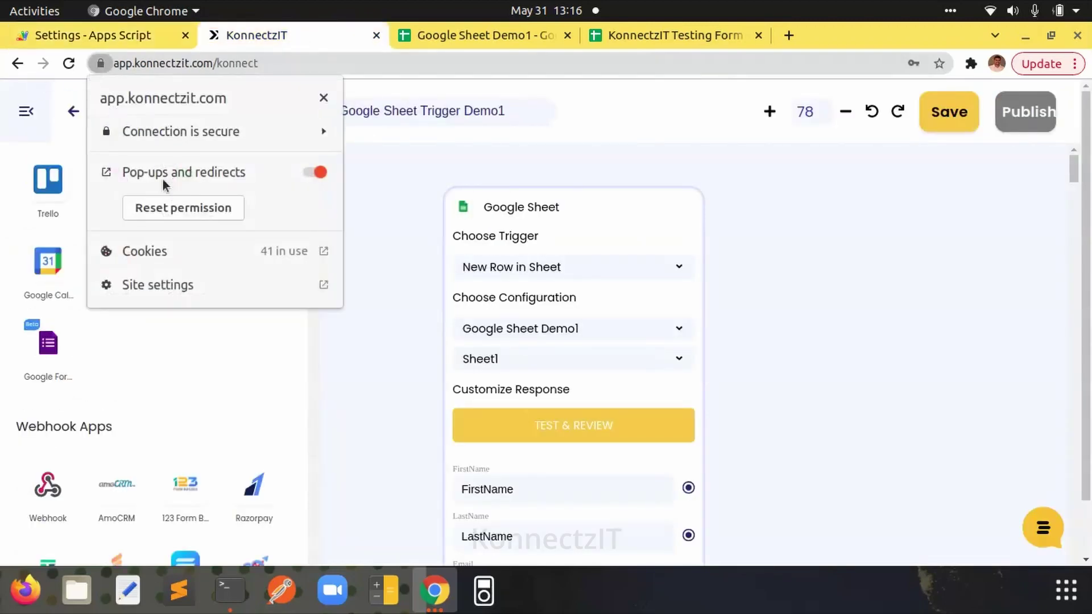
pyautogui.click(371, 187)
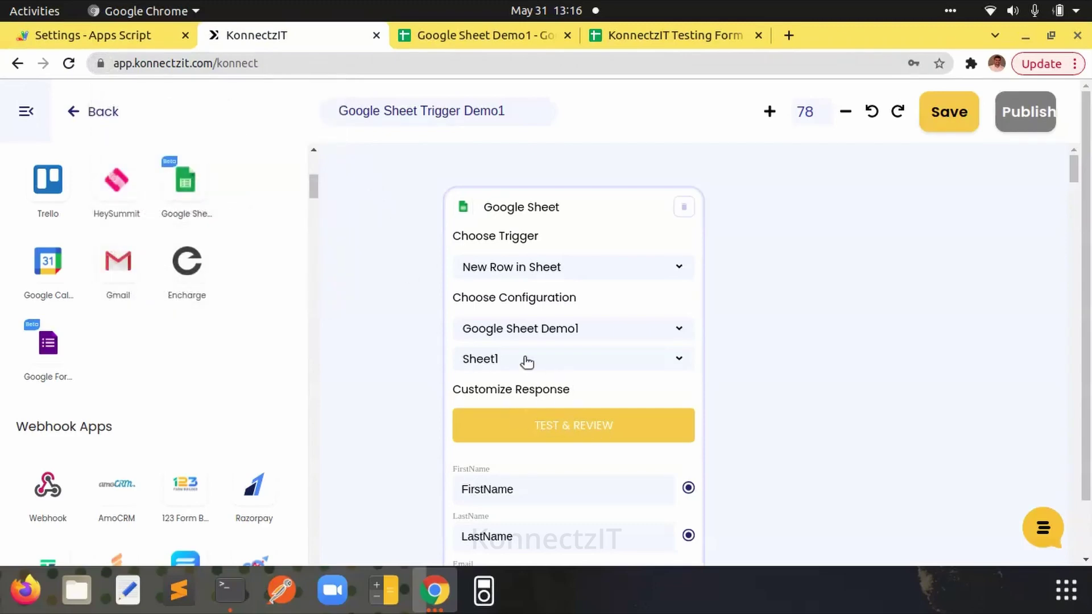
# - Test the trigger with FirstName, LastName, Email and Phone as AND conditions, and choose the Google account for Apps Script
pyautogui.click(556, 427)
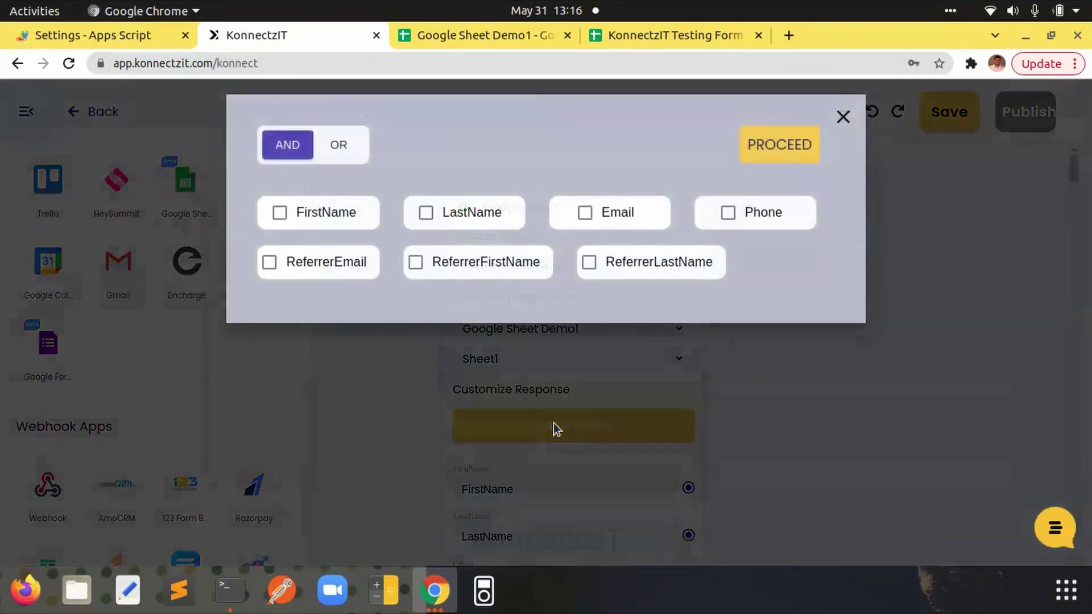
pyautogui.click(375, 224)
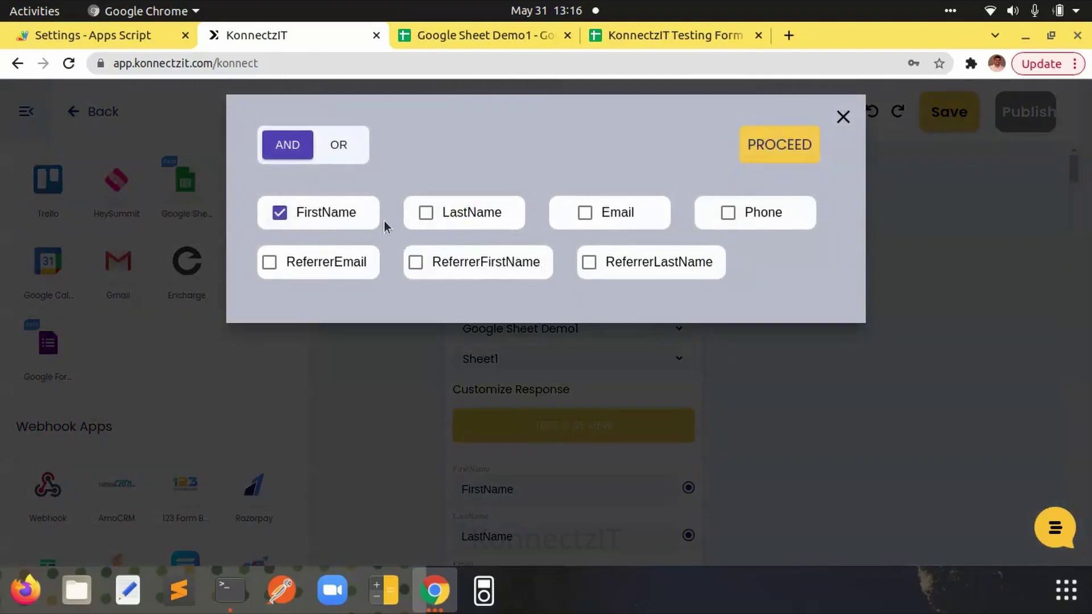
pyautogui.click(493, 228)
pyautogui.click(586, 220)
pyautogui.click(728, 214)
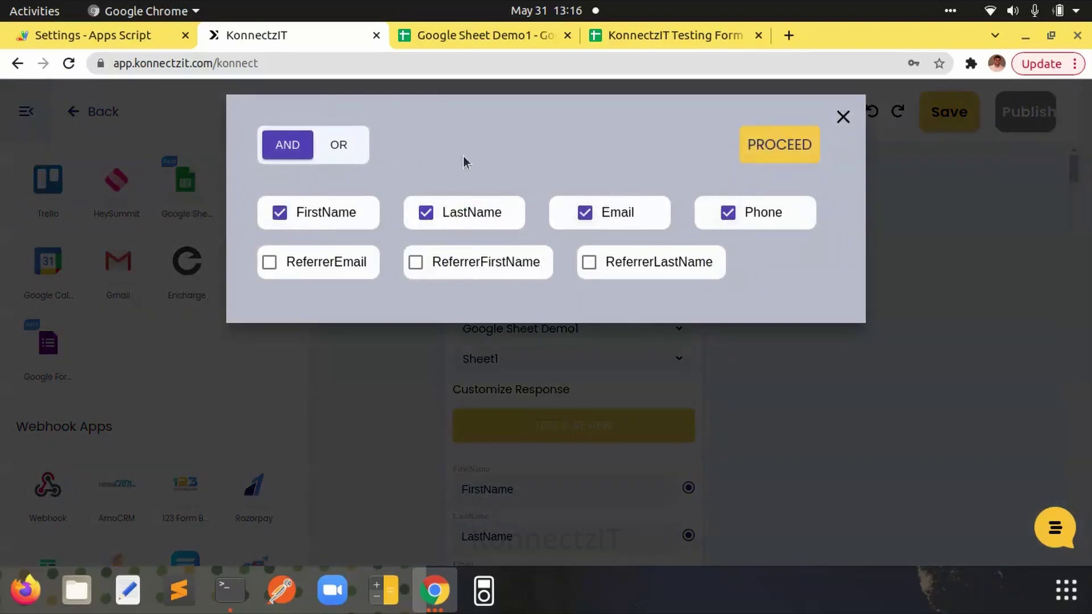
pyautogui.click(773, 147)
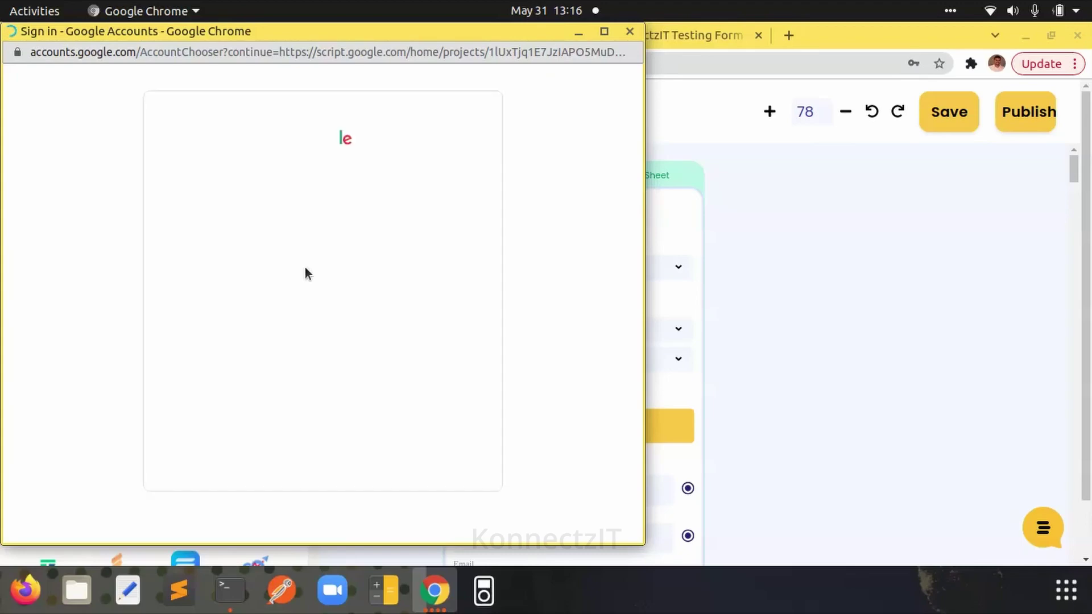
pyautogui.click(294, 227)
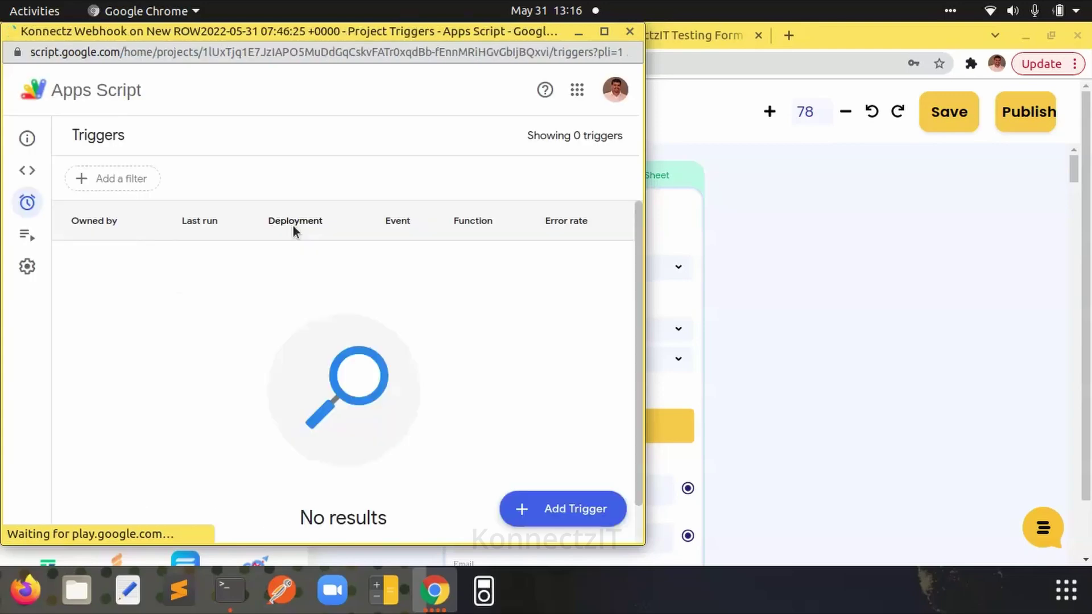
pyautogui.click(549, 512)
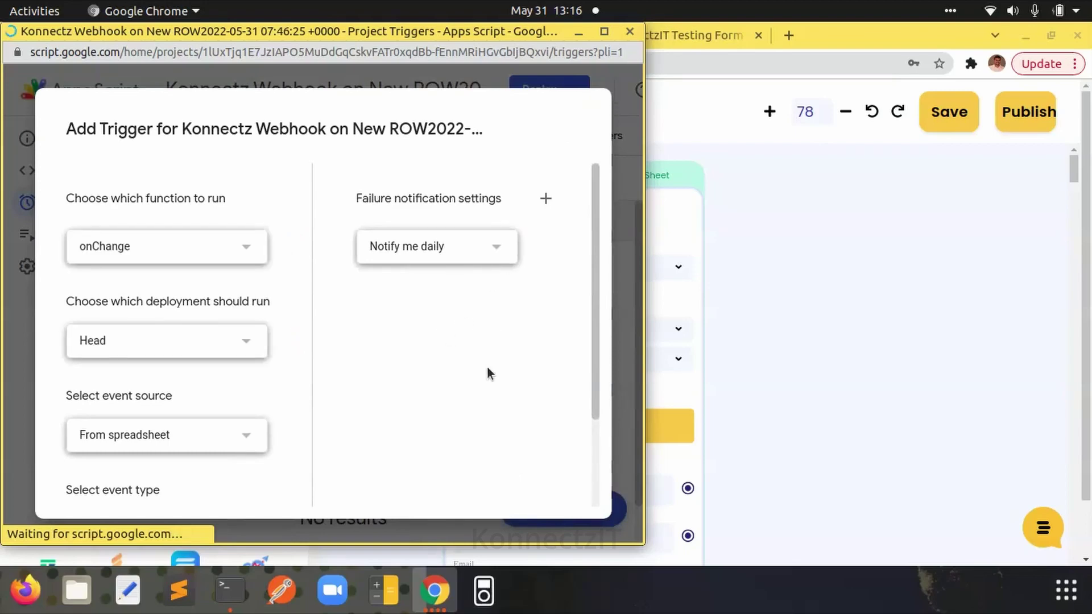
pyautogui.scroll(-2, 487, 398)
pyautogui.click(457, 478)
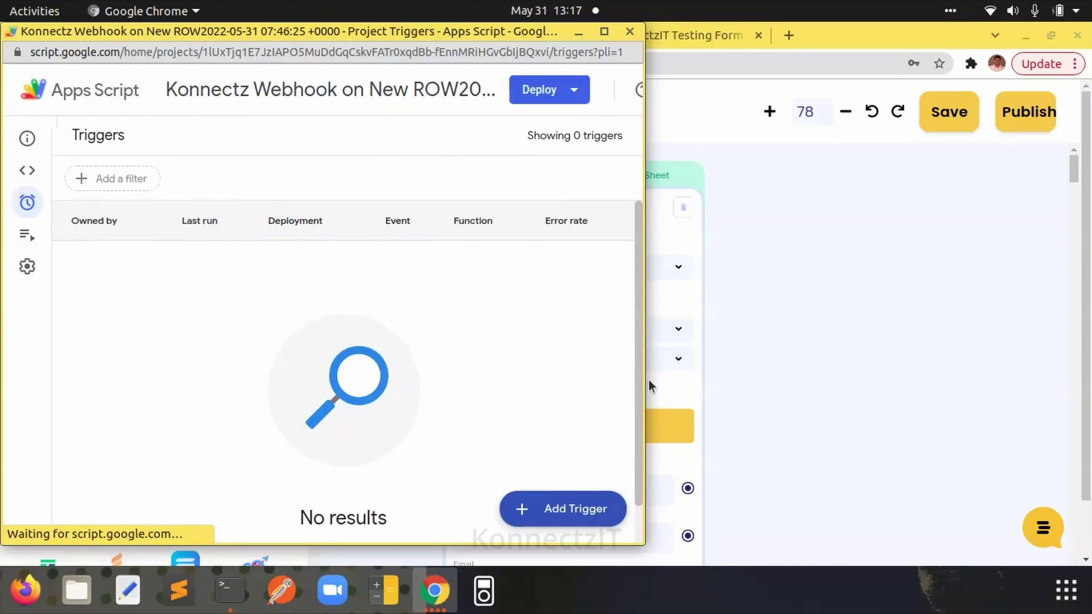
# - Start a new trigger for the Konnectz Webhook project and set its event type to On change
pyautogui.click(566, 509)
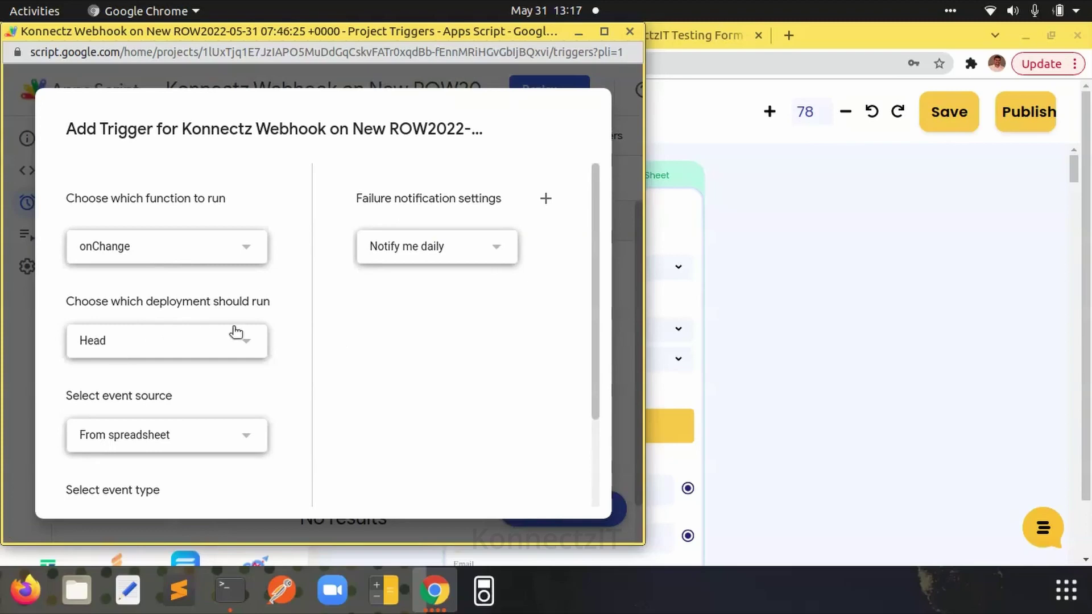
pyautogui.scroll(-3, 272, 320)
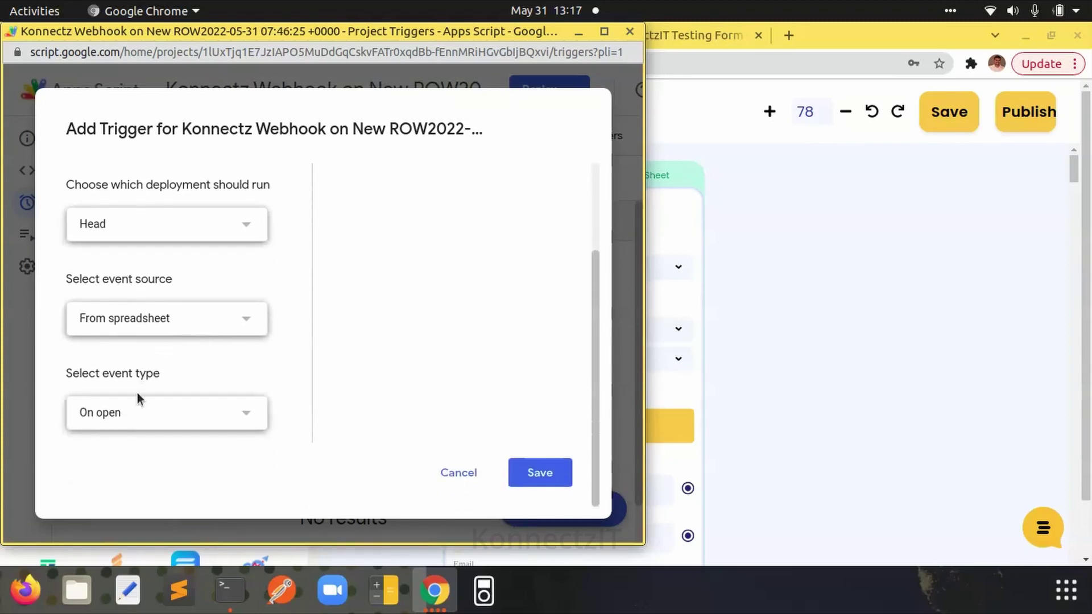
pyautogui.click(133, 417)
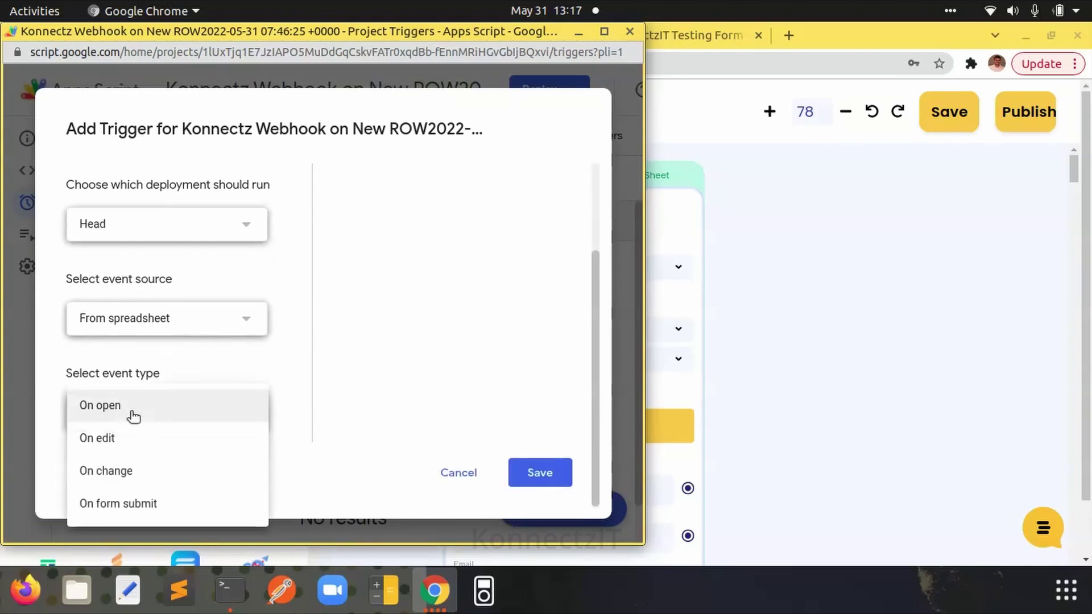
pyautogui.click(130, 473)
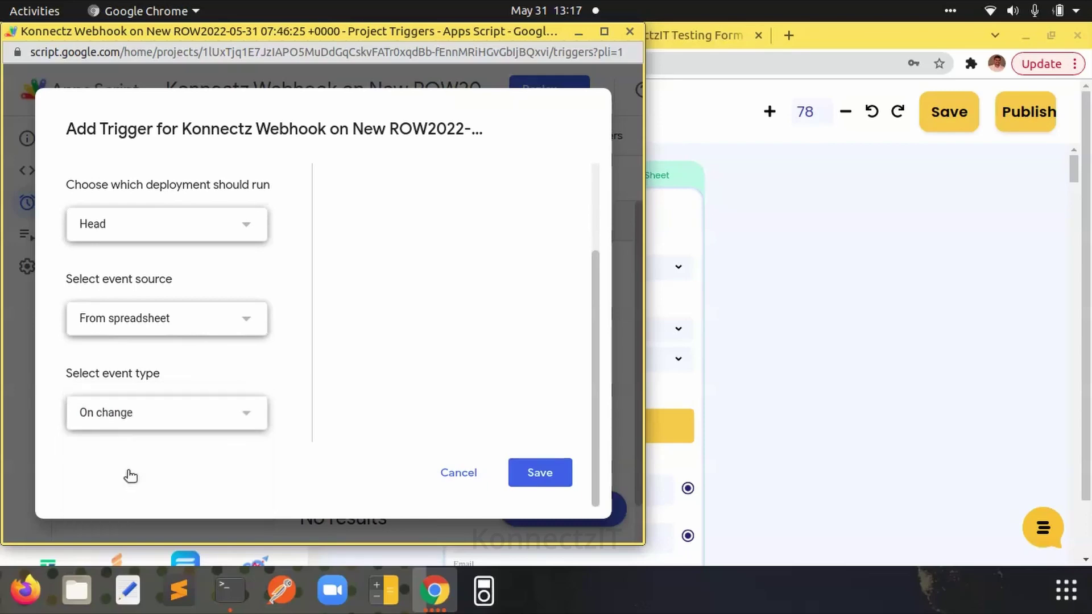
# - Review the function, deployment, event source and failure notification settings, and try to save the On change trigger
pyautogui.scroll(3, 432, 360)
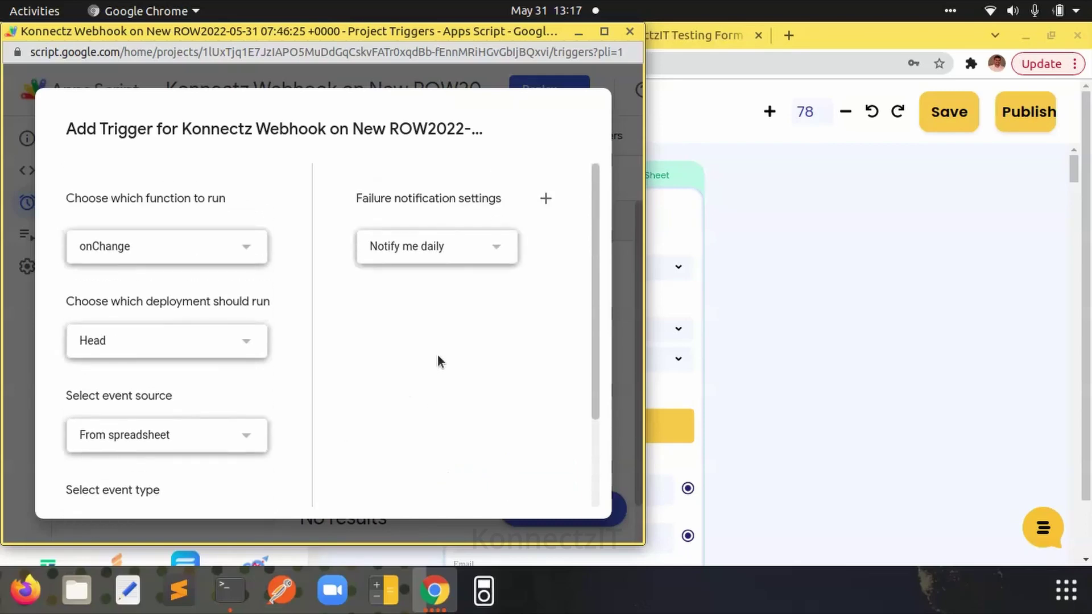
pyautogui.click(458, 264)
pyautogui.click(460, 183)
pyautogui.scroll(-3, 412, 319)
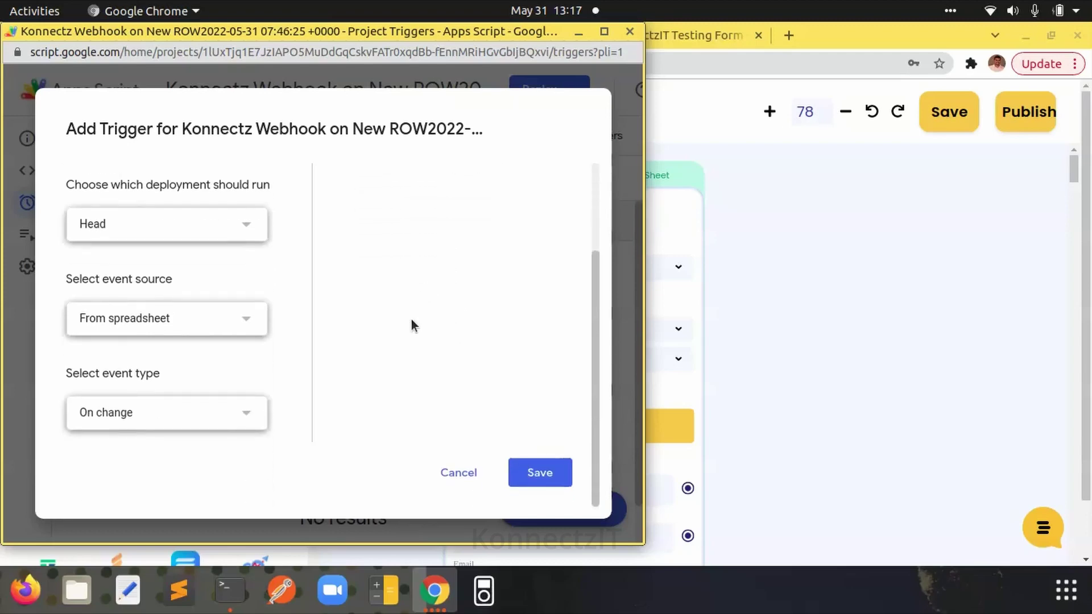
pyautogui.scroll(3, 412, 319)
pyautogui.scroll(-3, 411, 319)
pyautogui.click(534, 475)
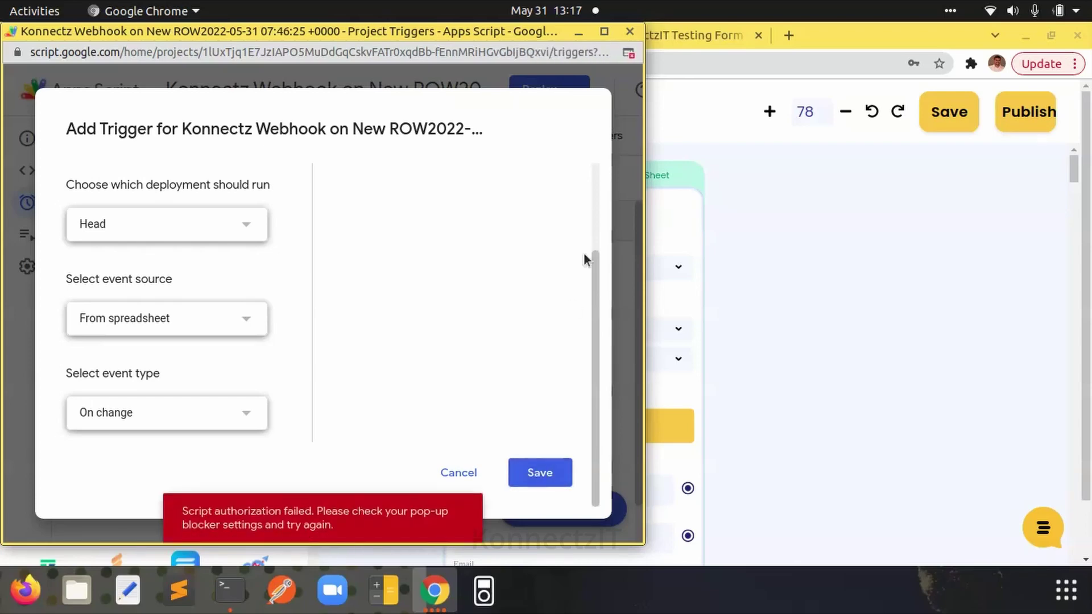
pyautogui.click(628, 53)
pyautogui.click(484, 134)
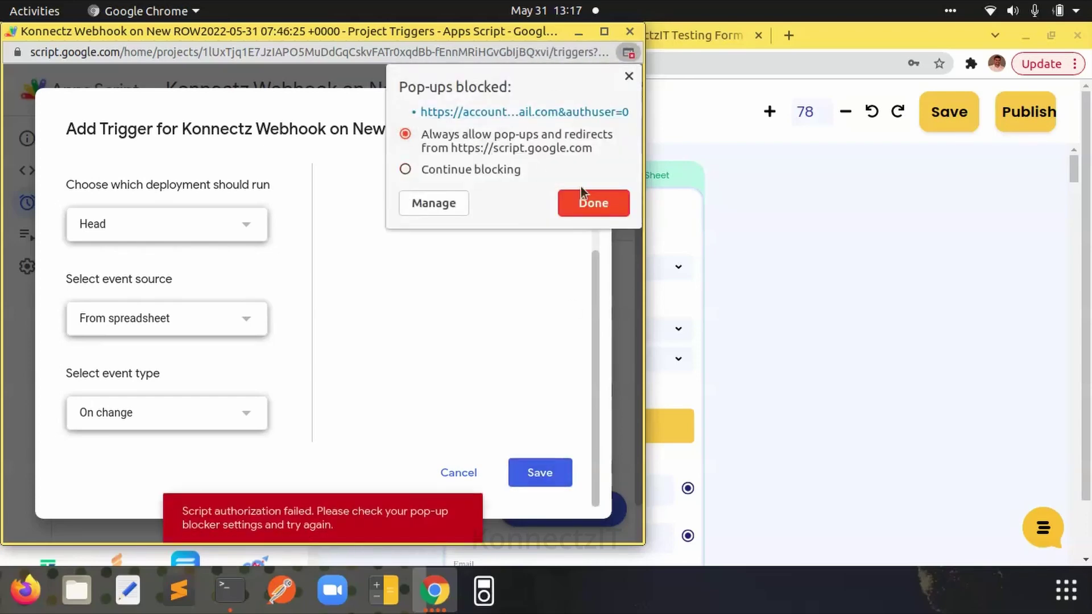
pyautogui.click(585, 205)
# - Save the trigger again, authorize the unverified Konnectz Webhook project with the Google account, and close the Apps Script window
pyautogui.click(526, 481)
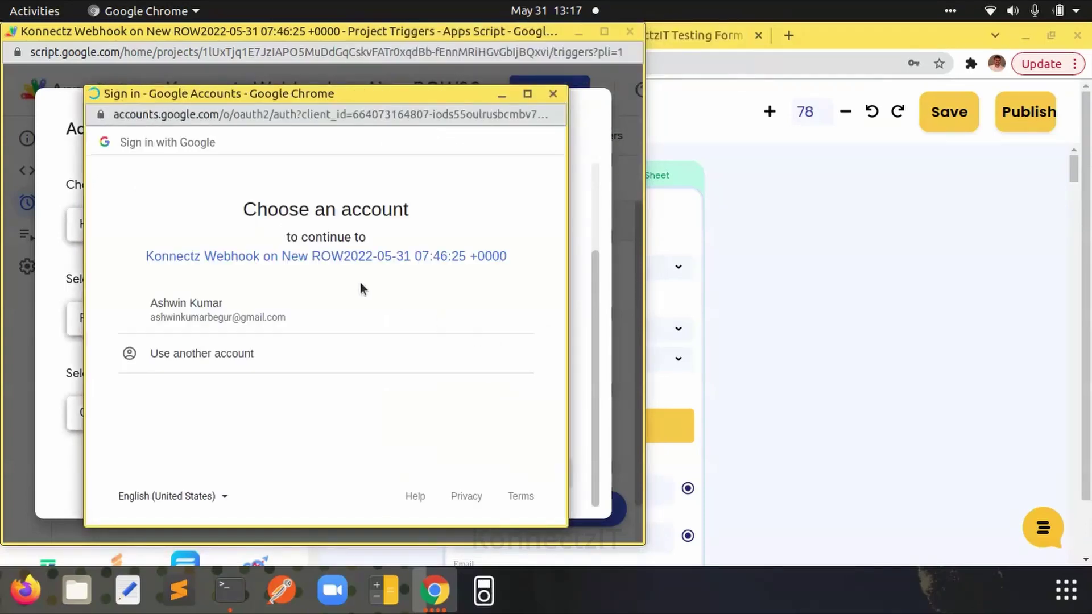
pyautogui.click(272, 310)
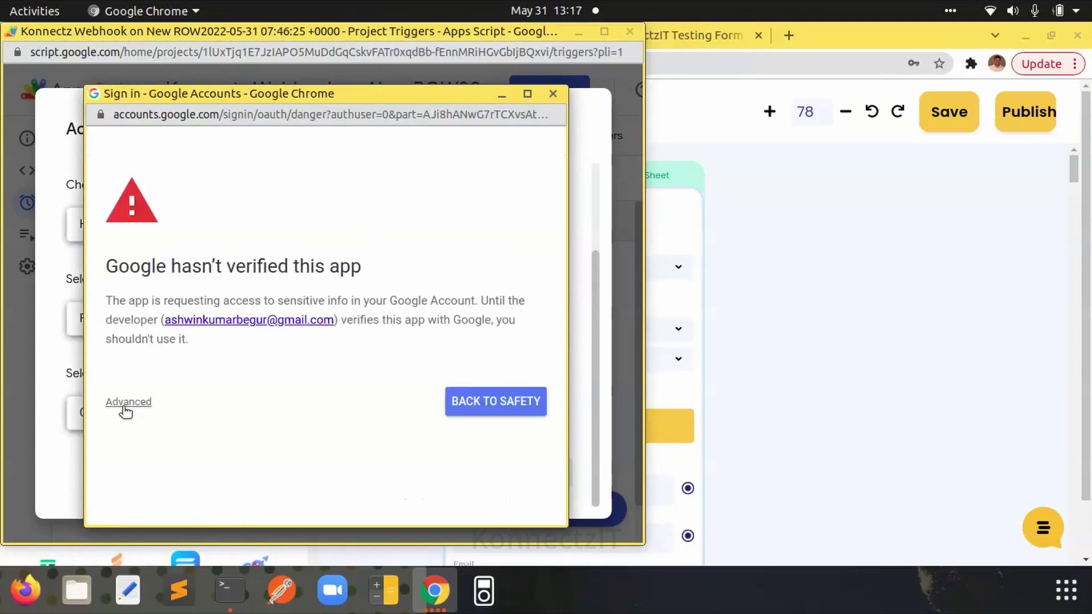
pyautogui.click(126, 402)
pyautogui.scroll(-2, 244, 361)
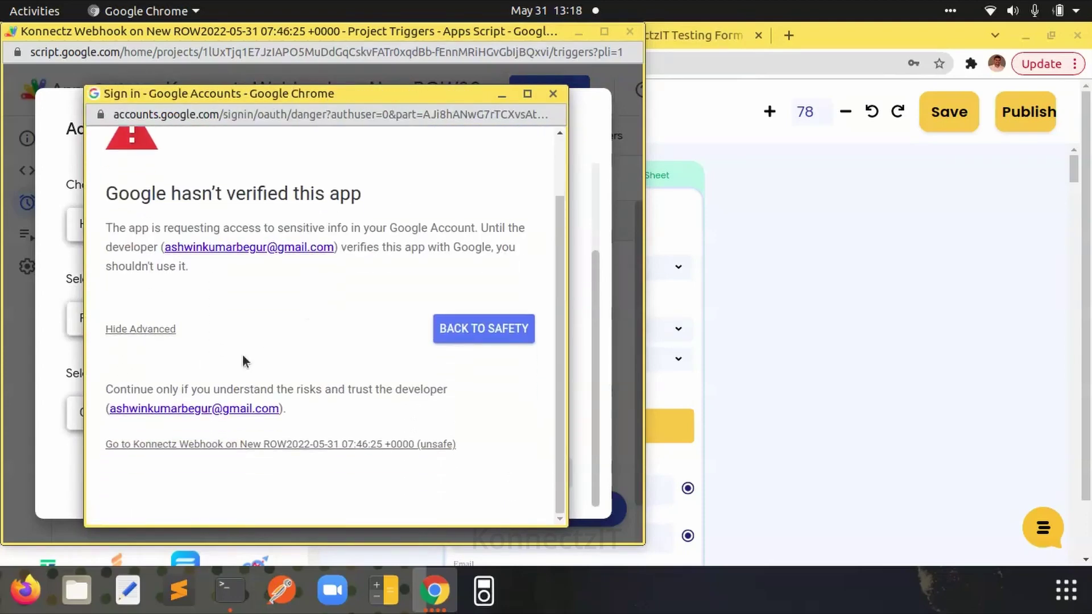
pyautogui.click(188, 447)
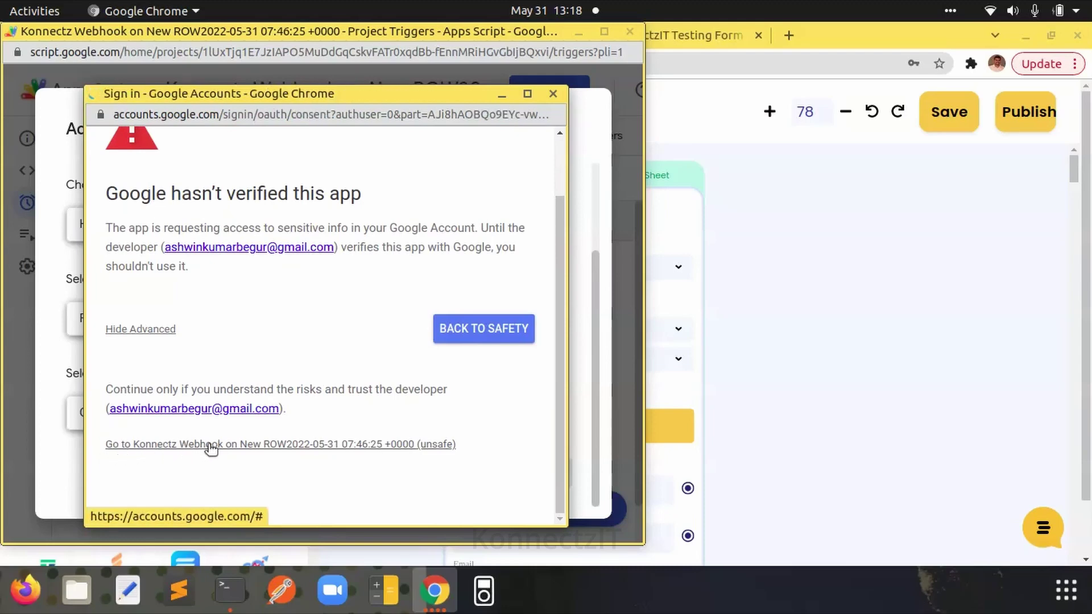
pyautogui.scroll(-5, 354, 380)
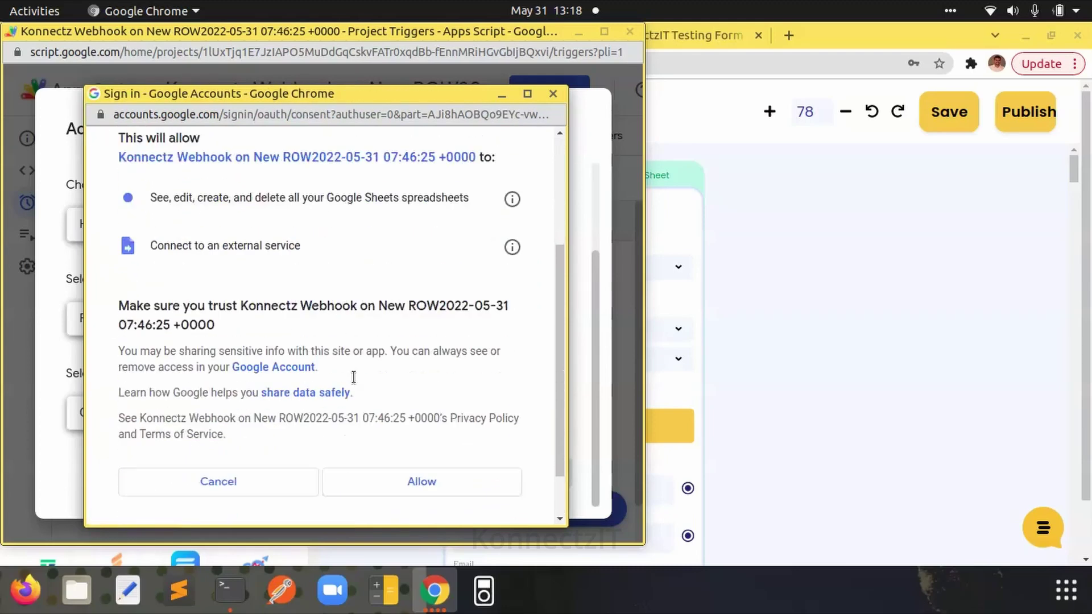
pyautogui.click(412, 423)
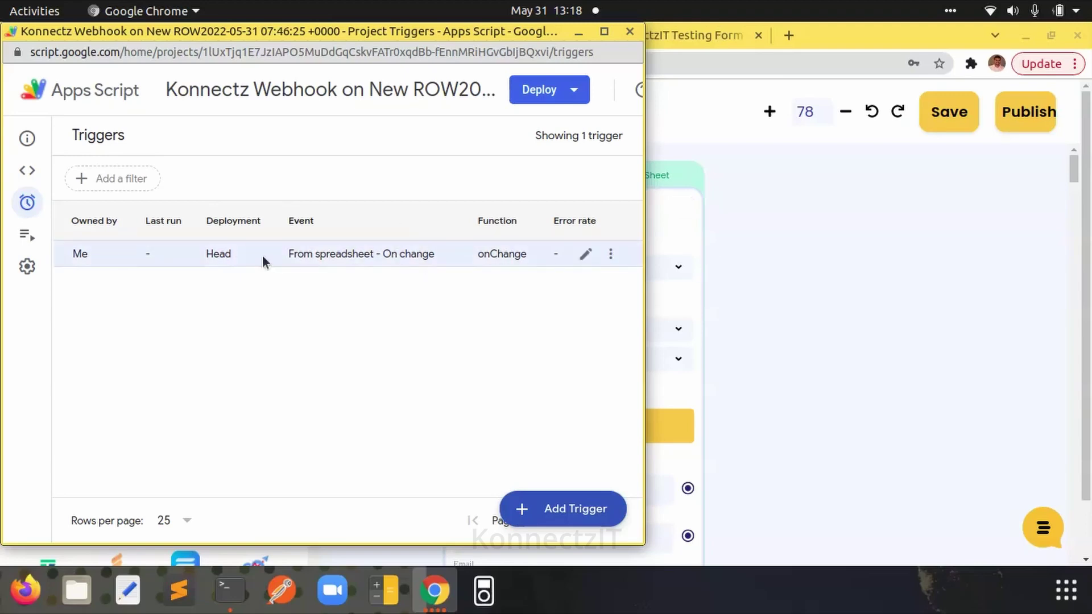
pyautogui.click(628, 33)
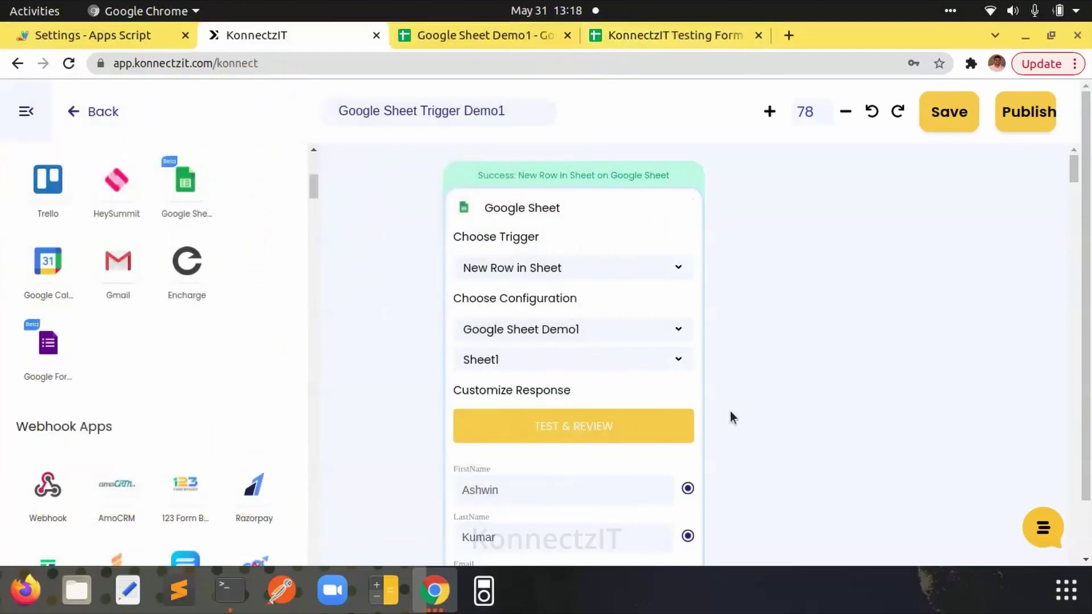
# - Add a Gmail app beside the Google Sheet trigger on the canvas and set its action to Send Email
pyautogui.scroll(-2, 760, 393)
pyautogui.scroll(-3, 760, 401)
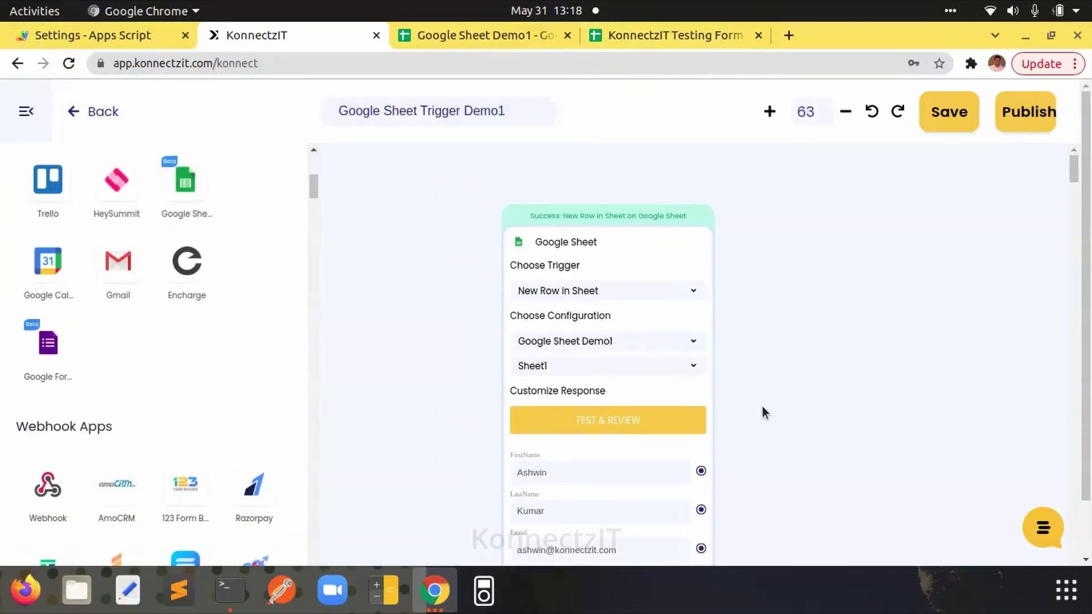
pyautogui.moveTo(763, 414); pyautogui.dragTo(617, 317)
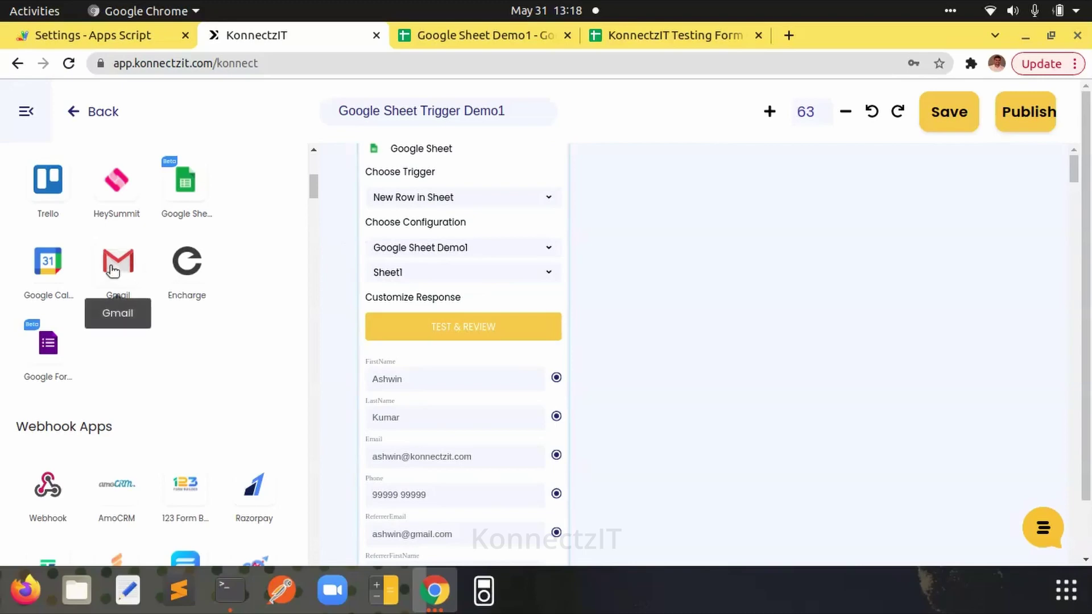
pyautogui.moveTo(113, 271); pyautogui.dragTo(718, 201)
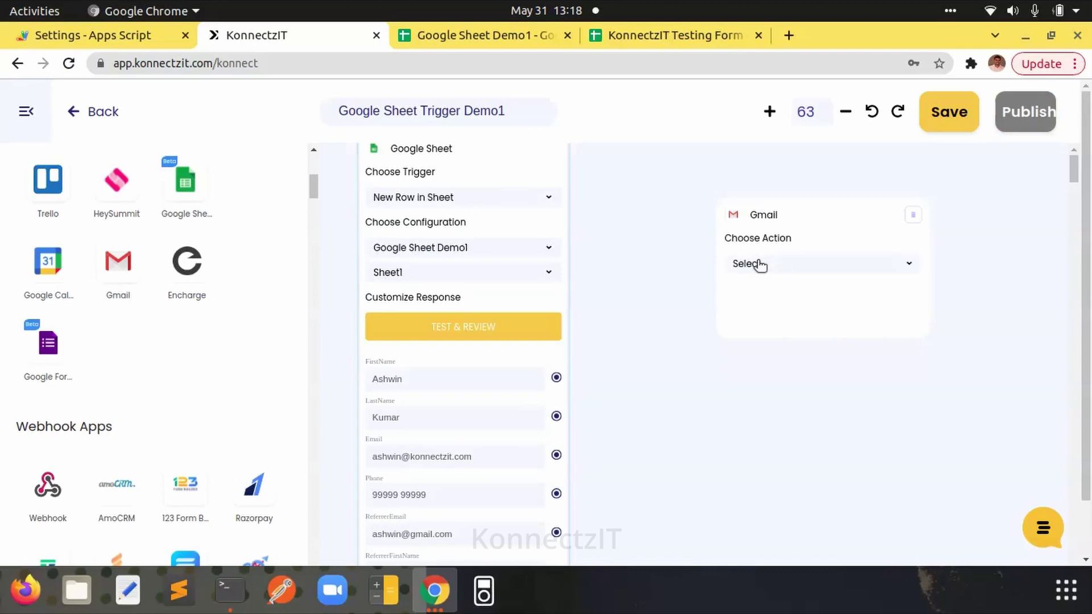
pyautogui.click(761, 266)
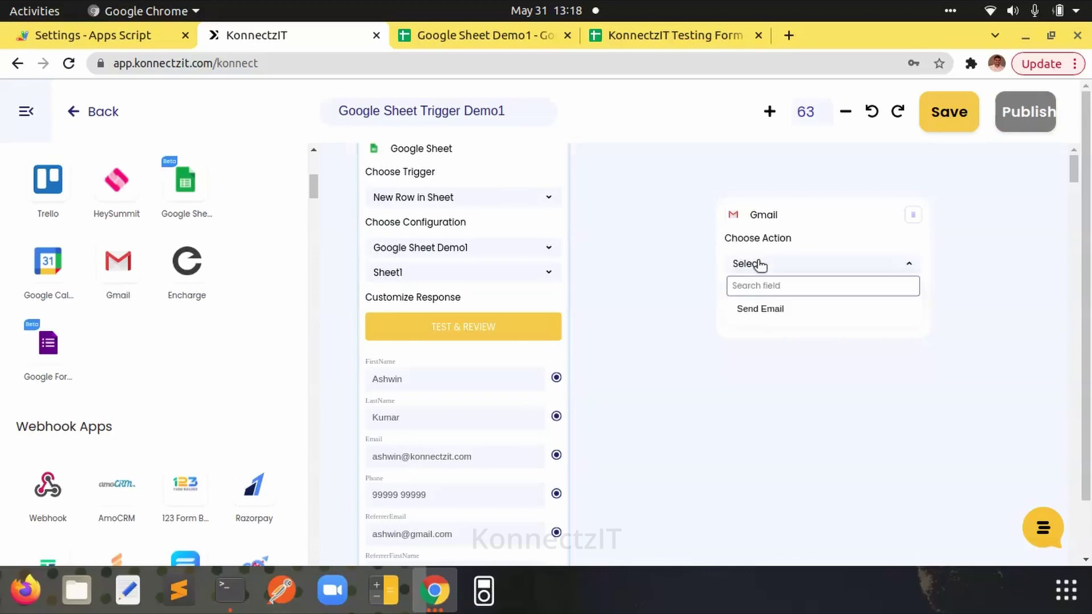
pyautogui.click(763, 309)
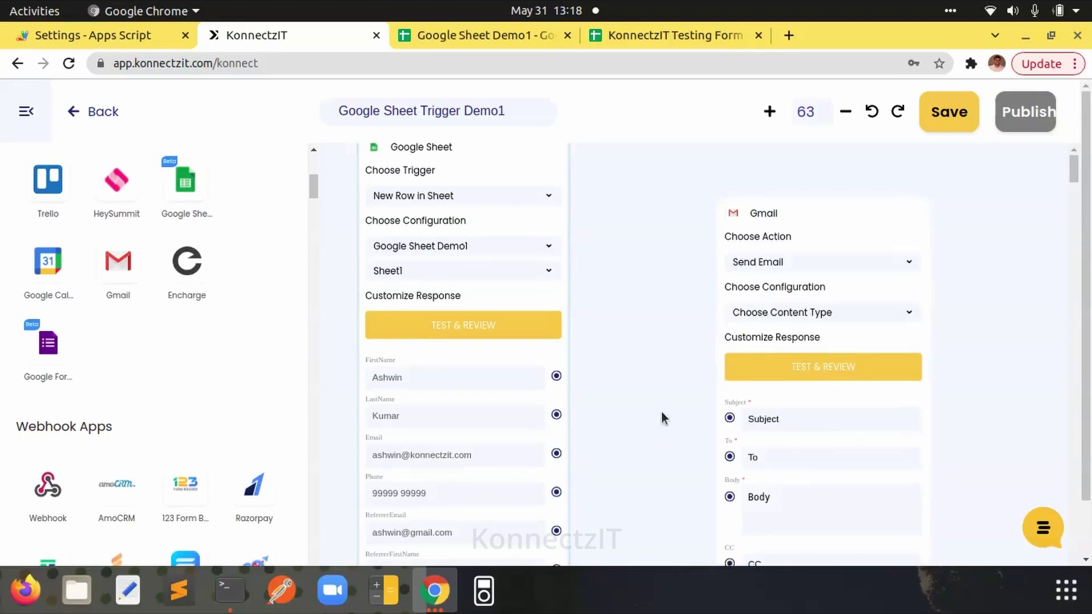
# - Set the email subject to "Google Sheet Trigger Demo" and map Email to To and ReferrerEmail to Body
pyautogui.moveTo(661, 413); pyautogui.dragTo(649, 306)
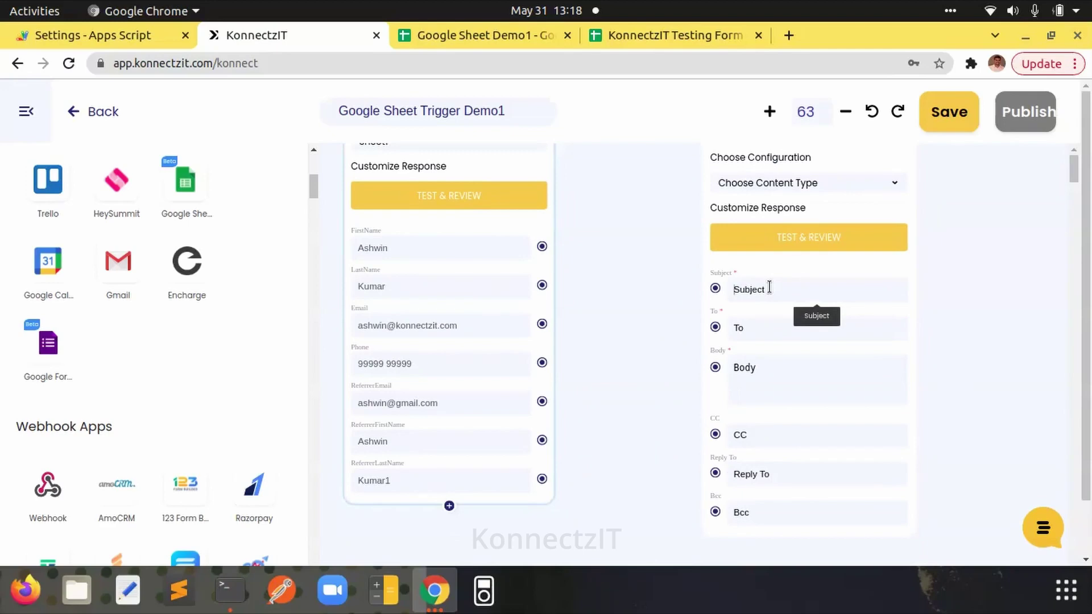
pyautogui.write('Google Sheet Trigger Demo')
pyautogui.press('Tab')
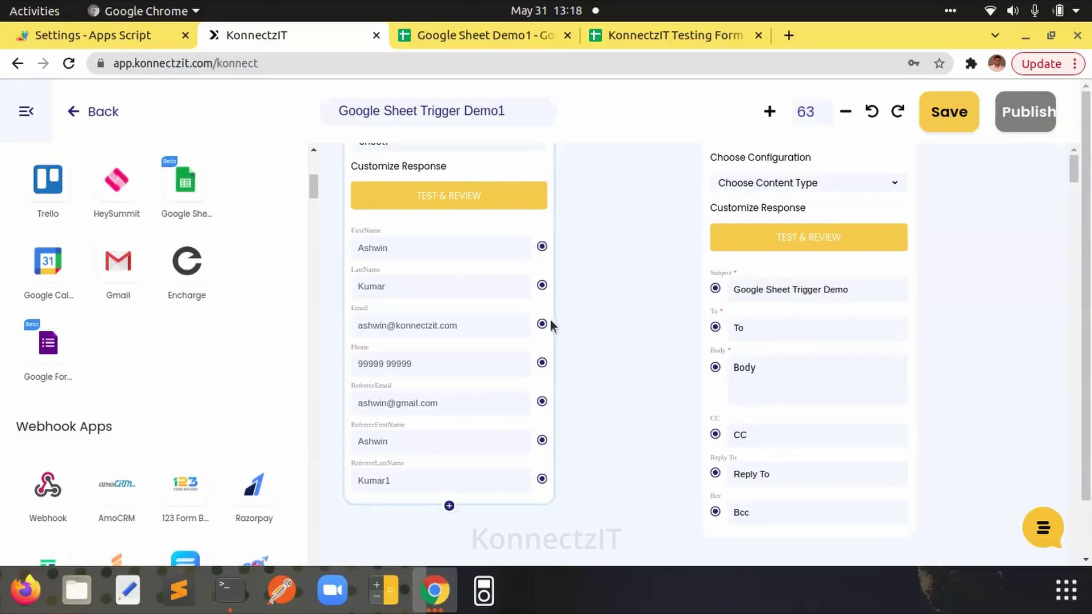
pyautogui.moveTo(543, 326); pyautogui.dragTo(714, 332)
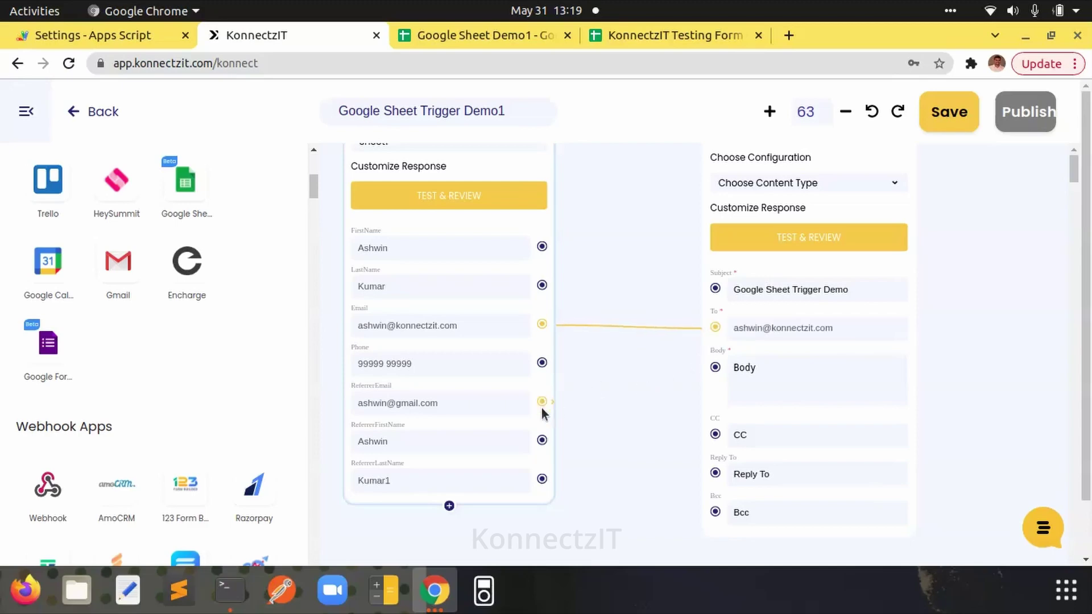
pyautogui.moveTo(541, 405); pyautogui.dragTo(716, 369)
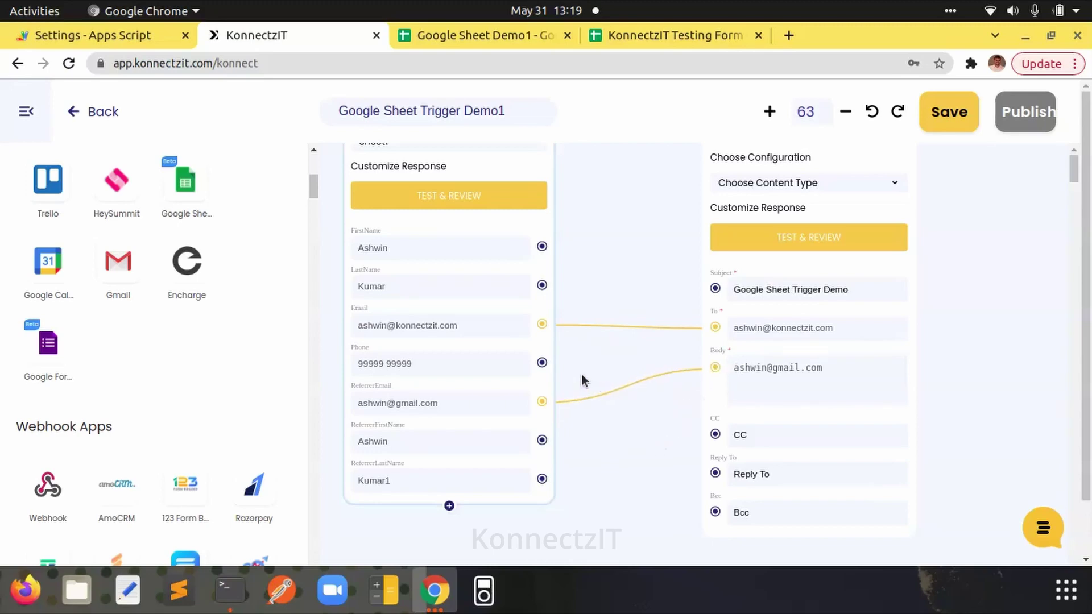
# - Test the Gmail action and check the "Google Sheet Trigger Demo" message in the Gmail inbox
pyautogui.moveTo(680, 220); pyautogui.dragTo(643, 325)
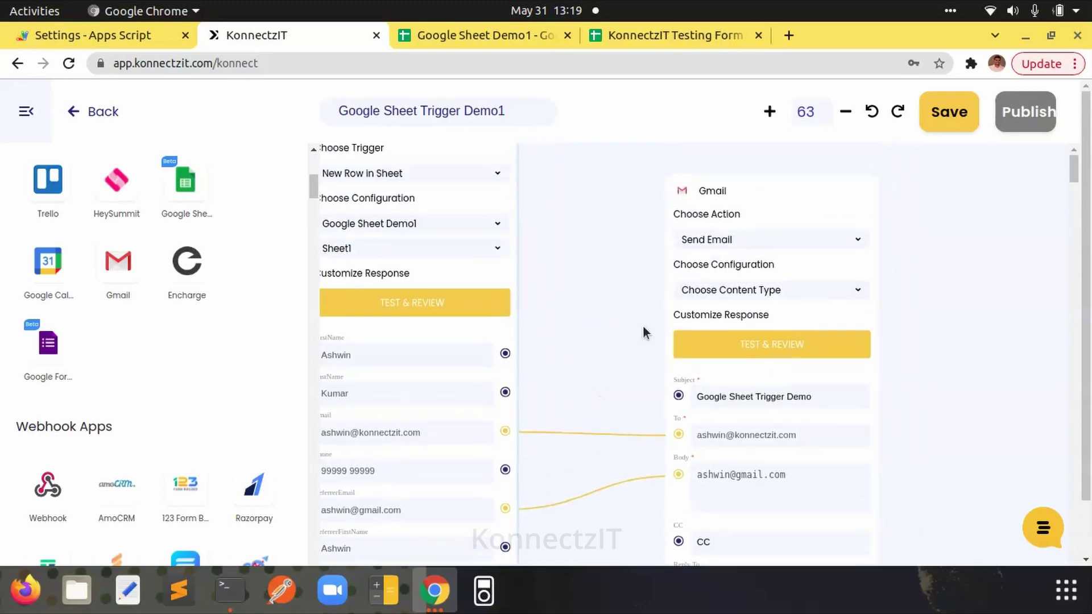
pyautogui.click(735, 349)
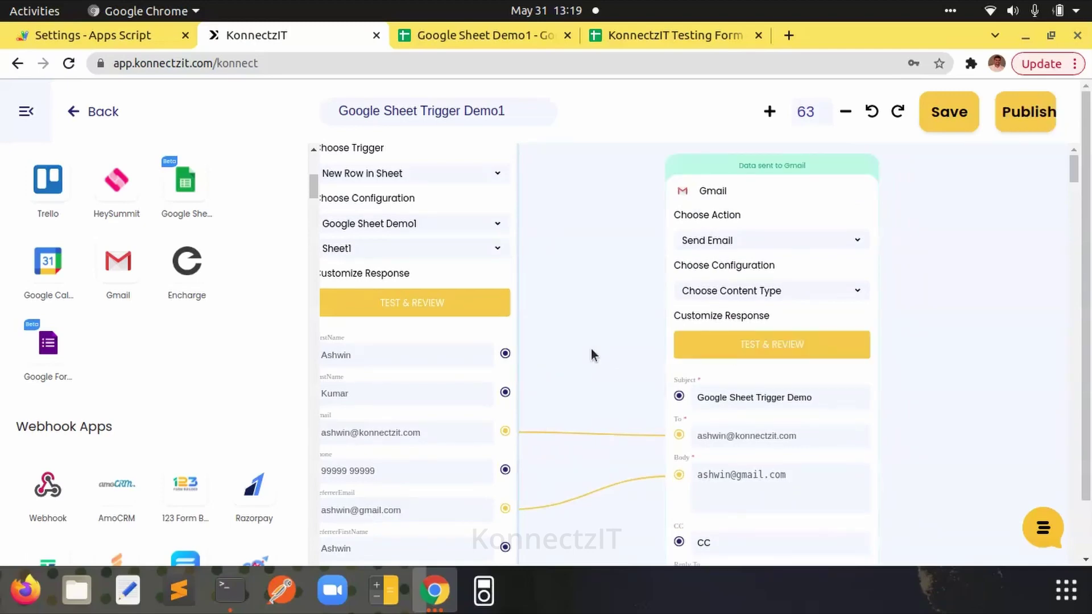
pyautogui.click(434, 590)
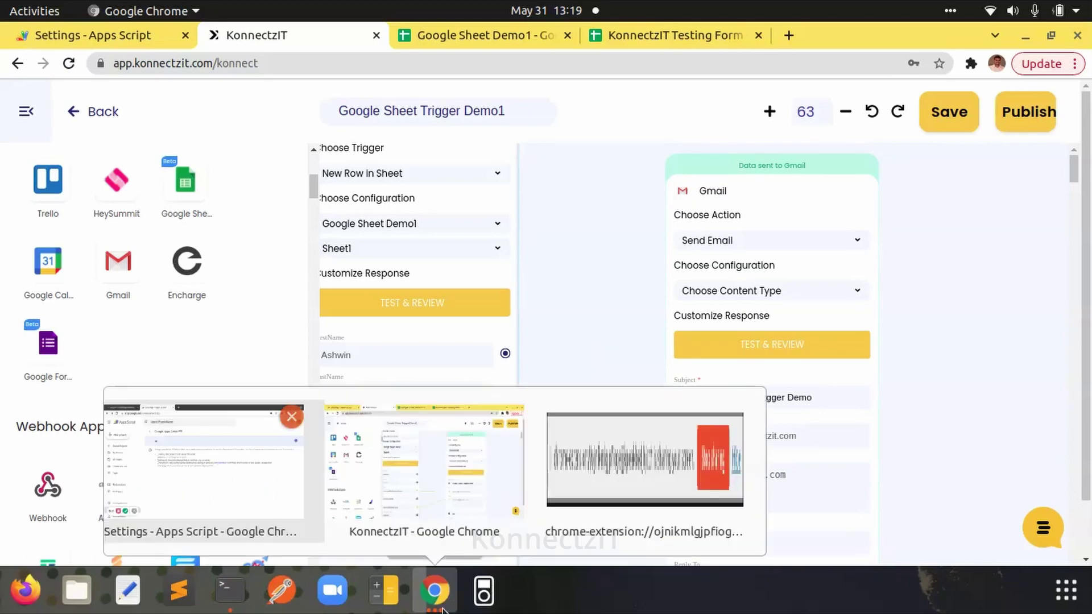
pyautogui.click(250, 507)
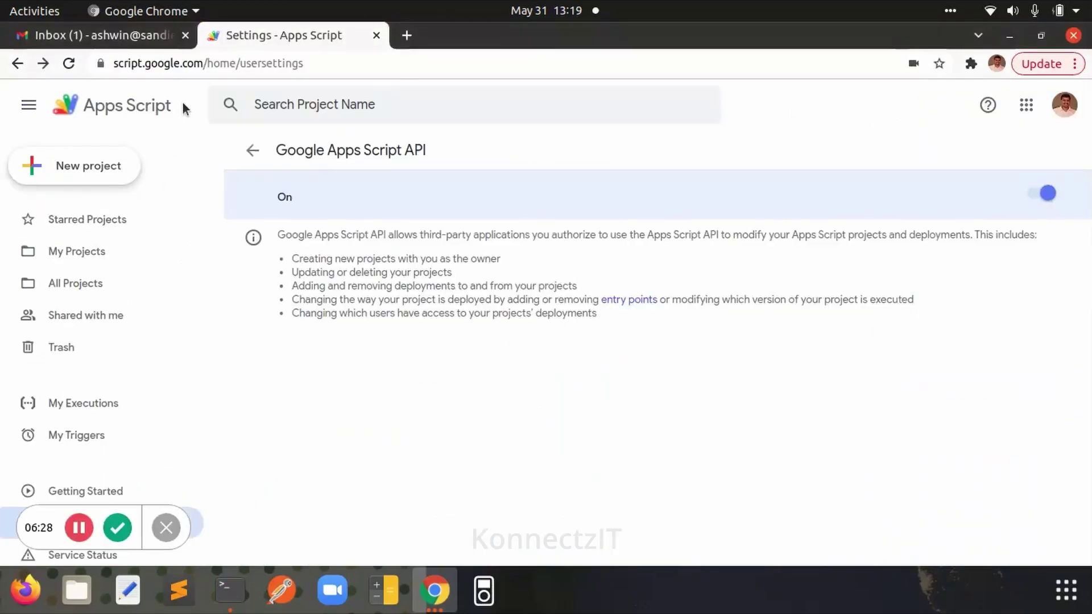
pyautogui.click(122, 37)
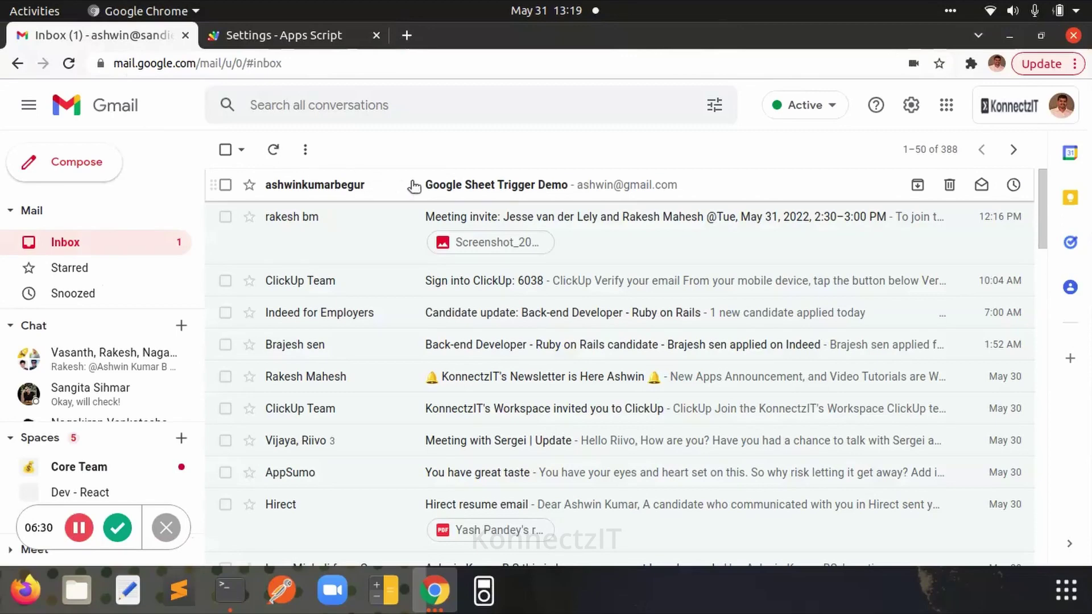
pyautogui.click(443, 183)
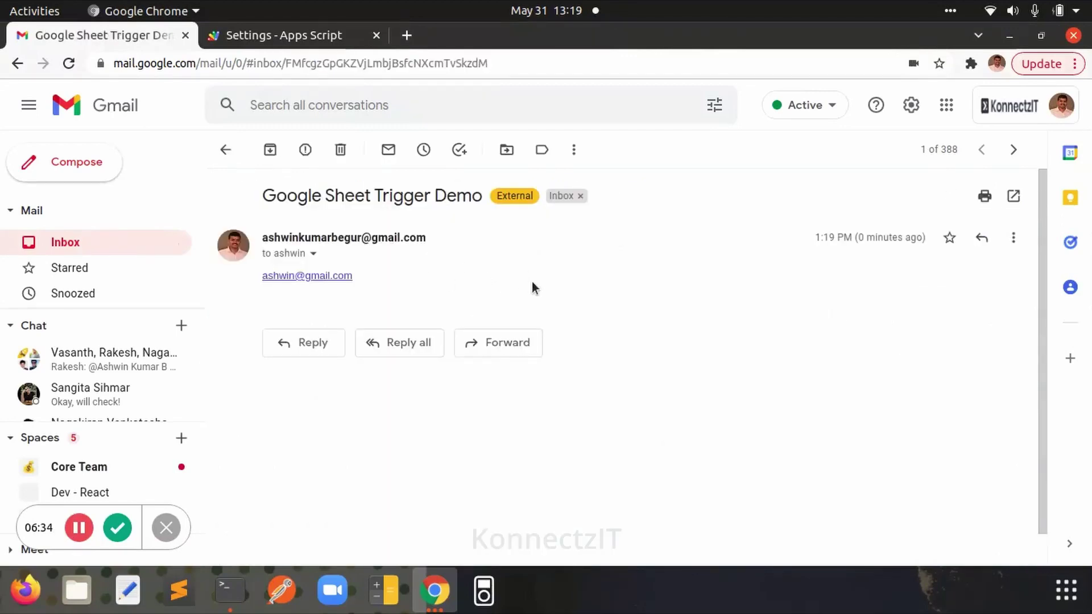
pyautogui.click(225, 150)
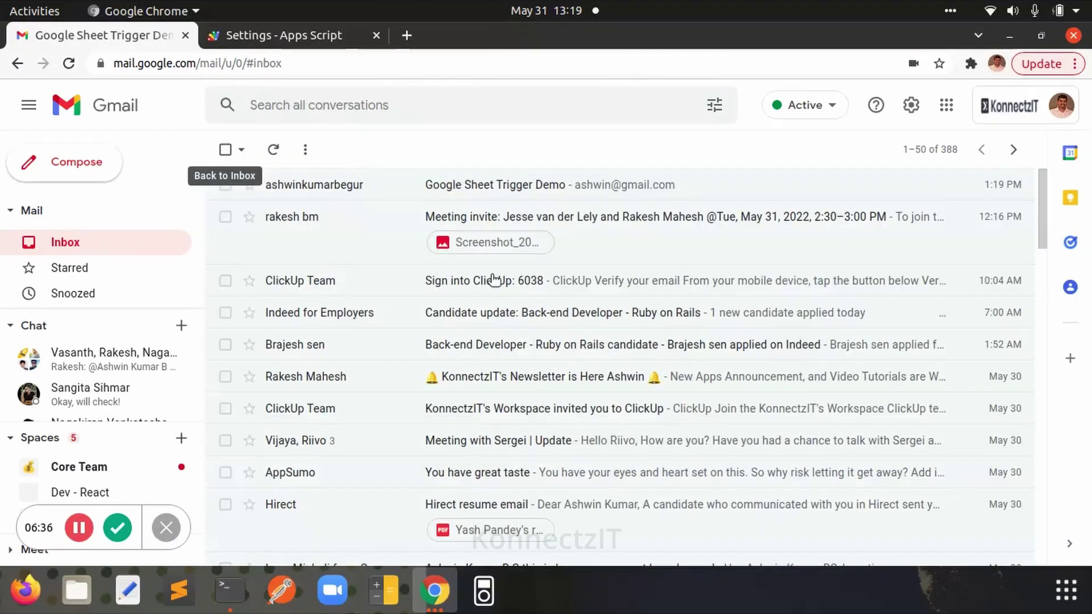
# - Return to KonnectzIT and publish the Google Sheet Trigger Demo1 automation
pyautogui.hotkey('alt', 'Tab')
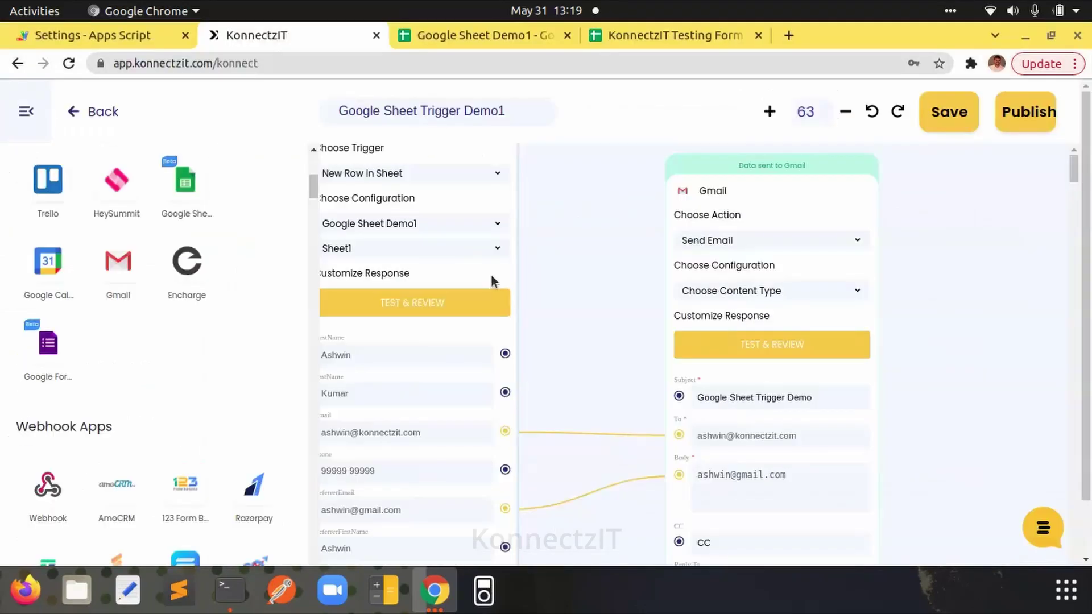
pyautogui.click(1032, 121)
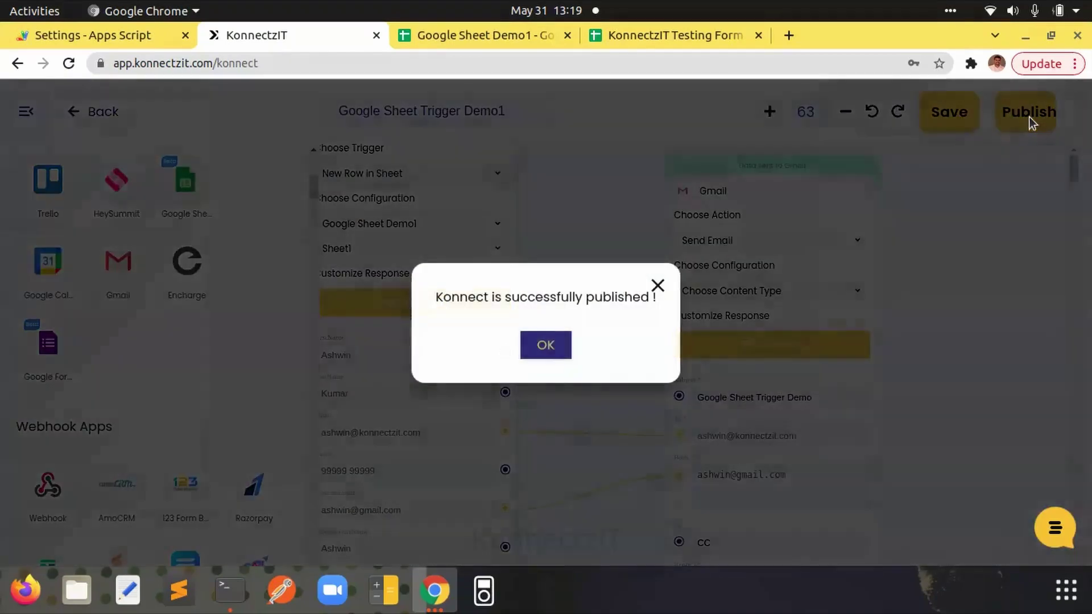
pyautogui.click(547, 346)
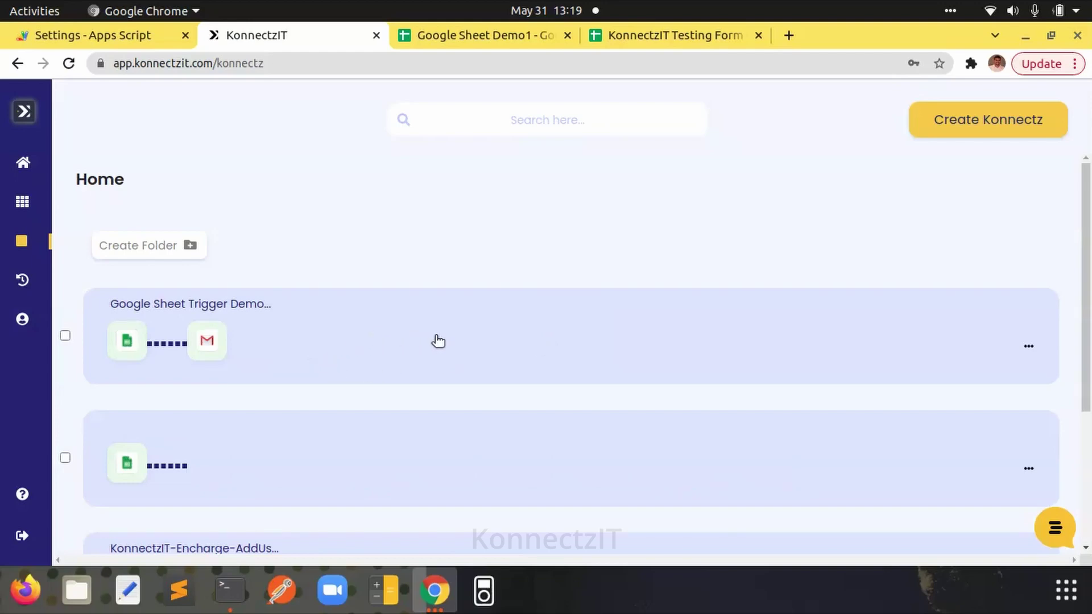
# - Switch to the Google Sheet Demo1 spreadsheet and select the data row A2:G2
pyautogui.click(462, 34)
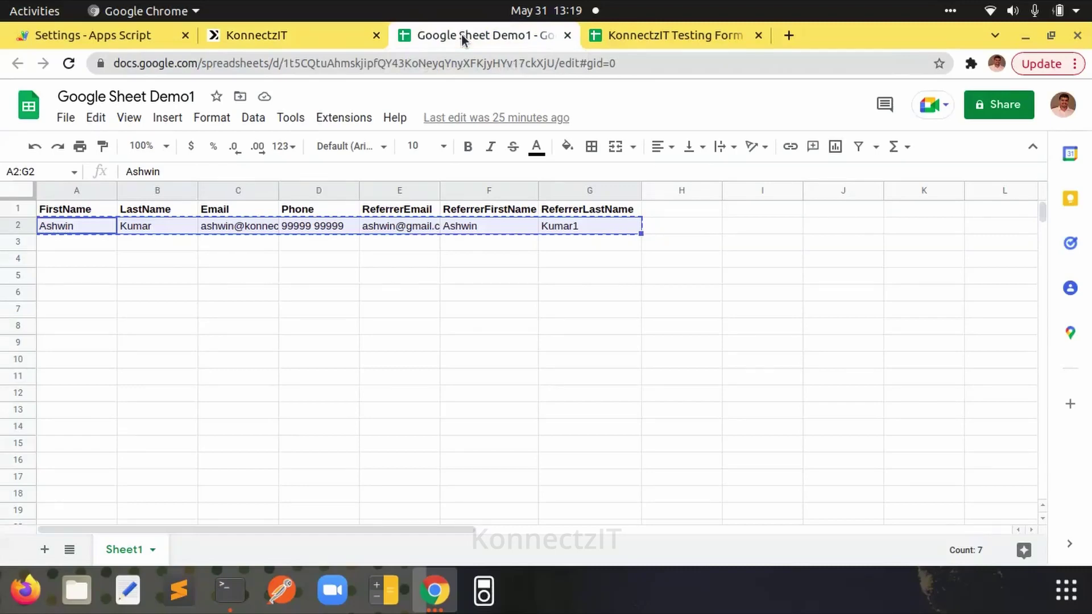
pyautogui.press('Right')
pyautogui.press('Left')
pyautogui.hotkey('shift', 'Right')
pyautogui.hotkey('shift', 'Right')
pyautogui.hotkey('shift', 'Right')
pyautogui.hotkey('shift', 'Right')
pyautogui.hotkey('shift', 'Right')
pyautogui.hotkey('shift', 'Right')
# - Open the Apps Script project attached to Google Sheet Demo1 and examine the onChange function in sheet.gs
pyautogui.click(281, 121)
pyautogui.moveTo(251, 123)
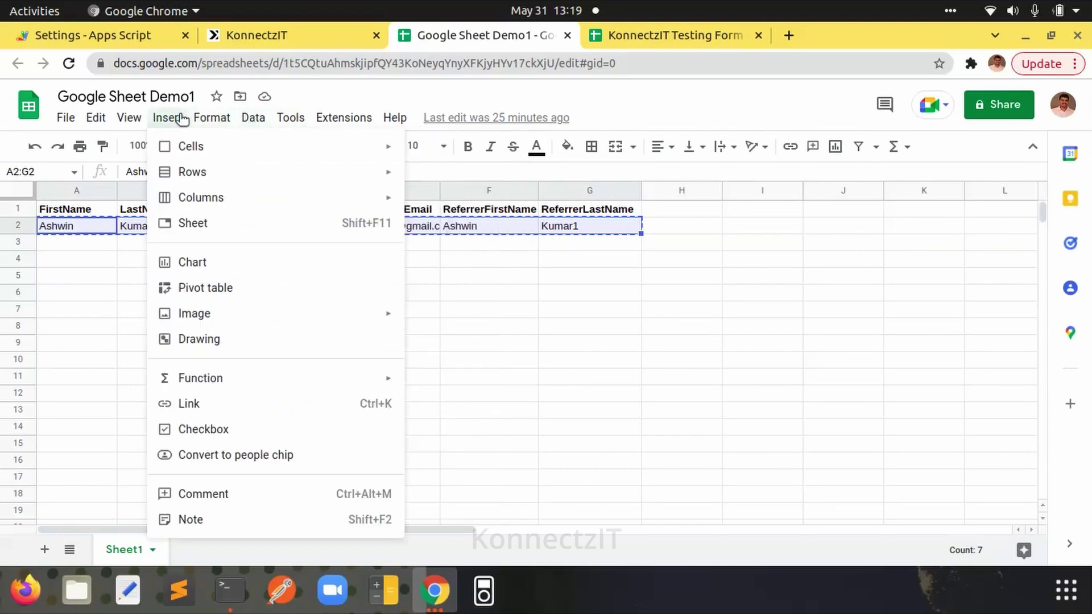
pyautogui.moveTo(350, 117)
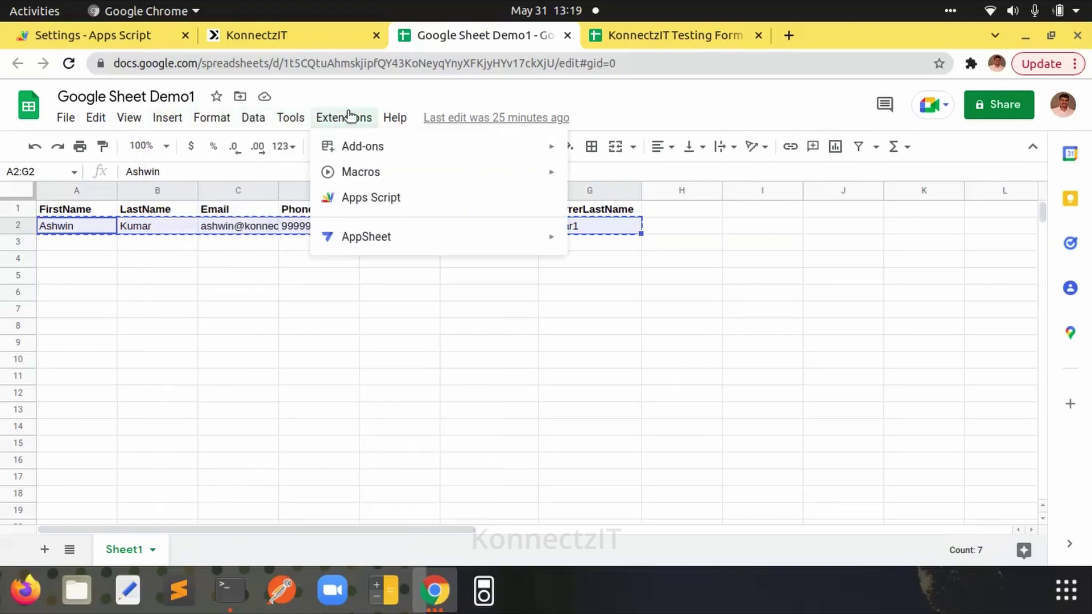
pyautogui.click(379, 199)
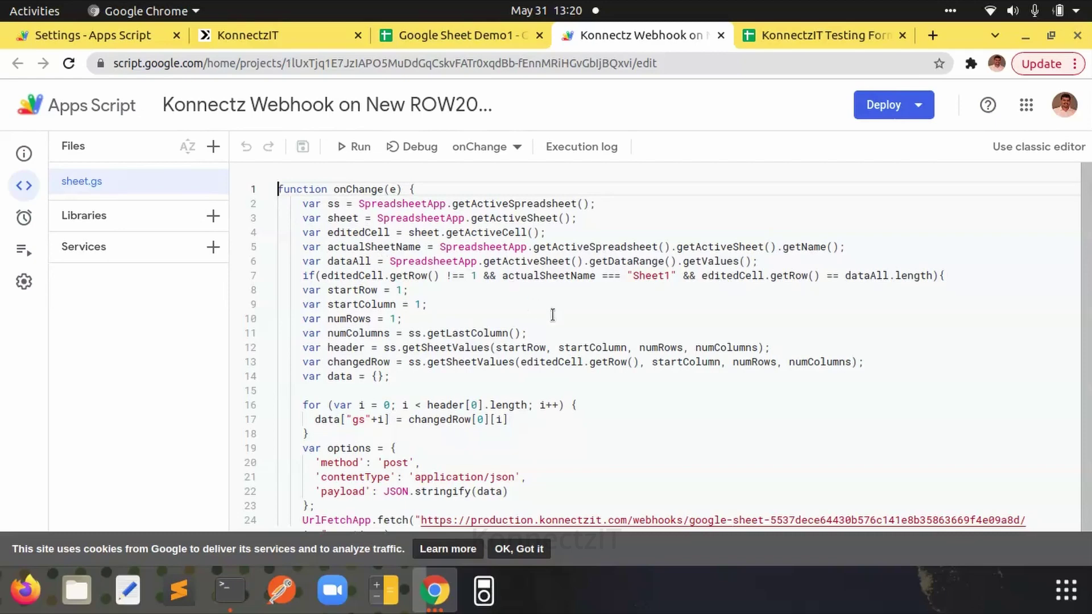
pyautogui.scroll(-1, 1090, 239)
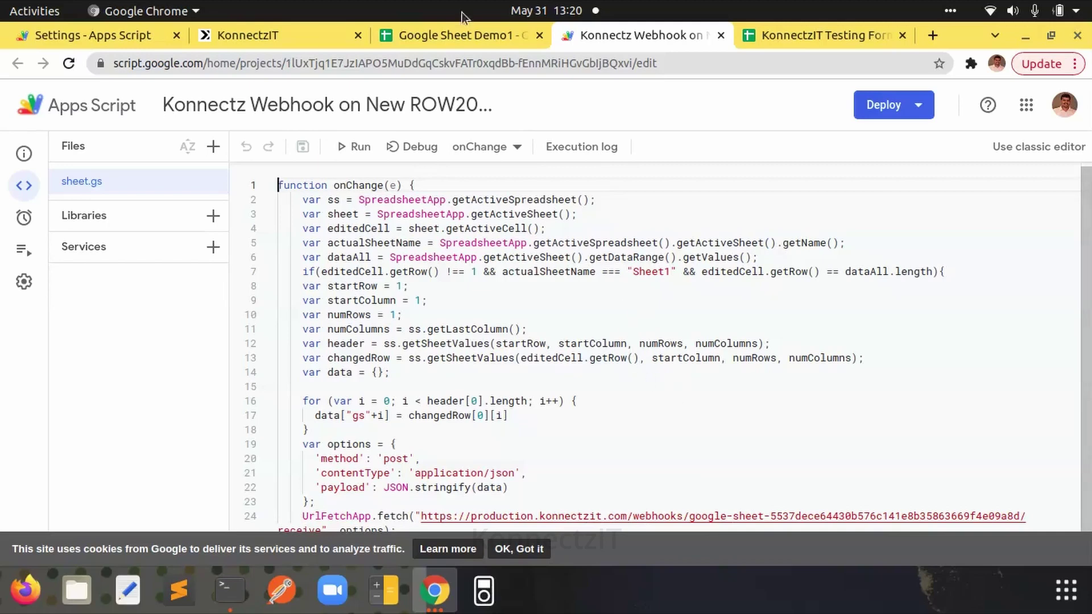
# - Return to the Google Sheet Demo1 spreadsheet and paste the copied data row into row 3, starting at A3
pyautogui.click(453, 34)
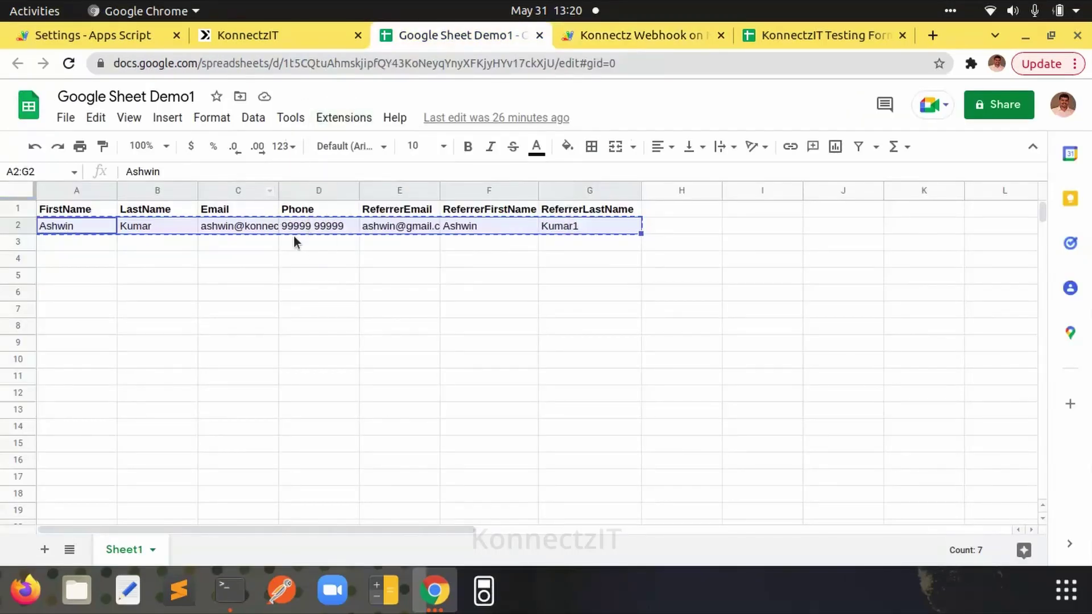
pyautogui.click(83, 241)
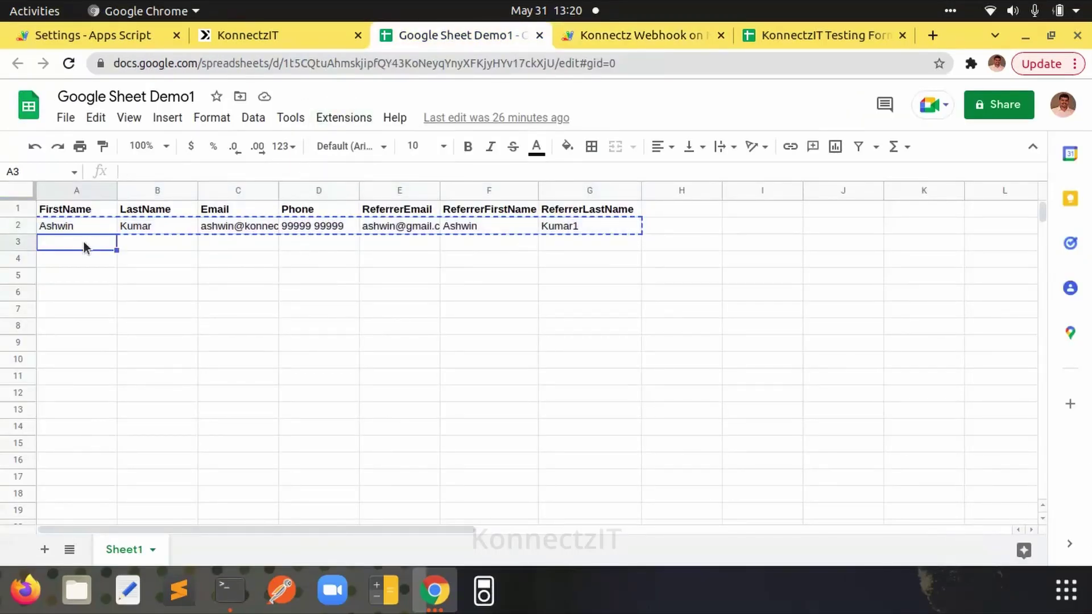
pyautogui.hotkey('ctrl', 'v')
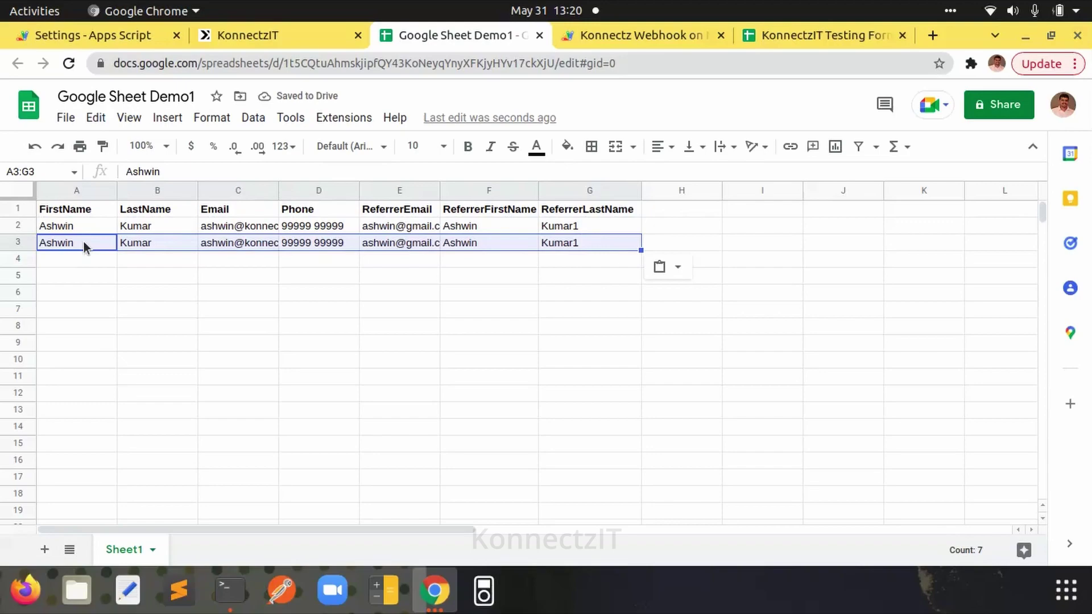
# - Switch to the Konnectz Webhook Apps Script project and check its triggers and the onChange execution log
pyautogui.click(619, 33)
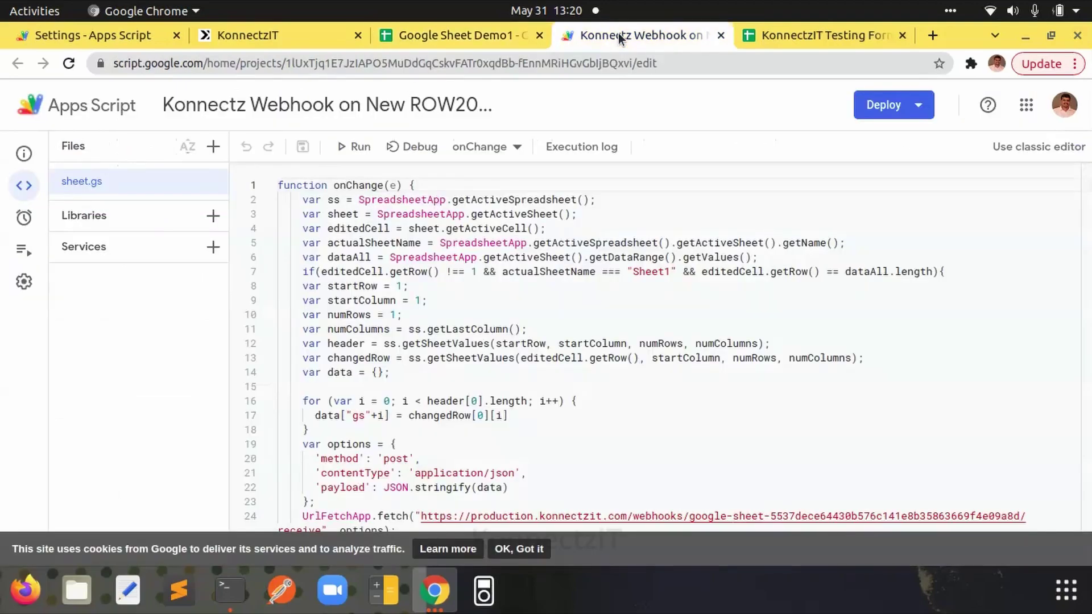
pyautogui.click(24, 218)
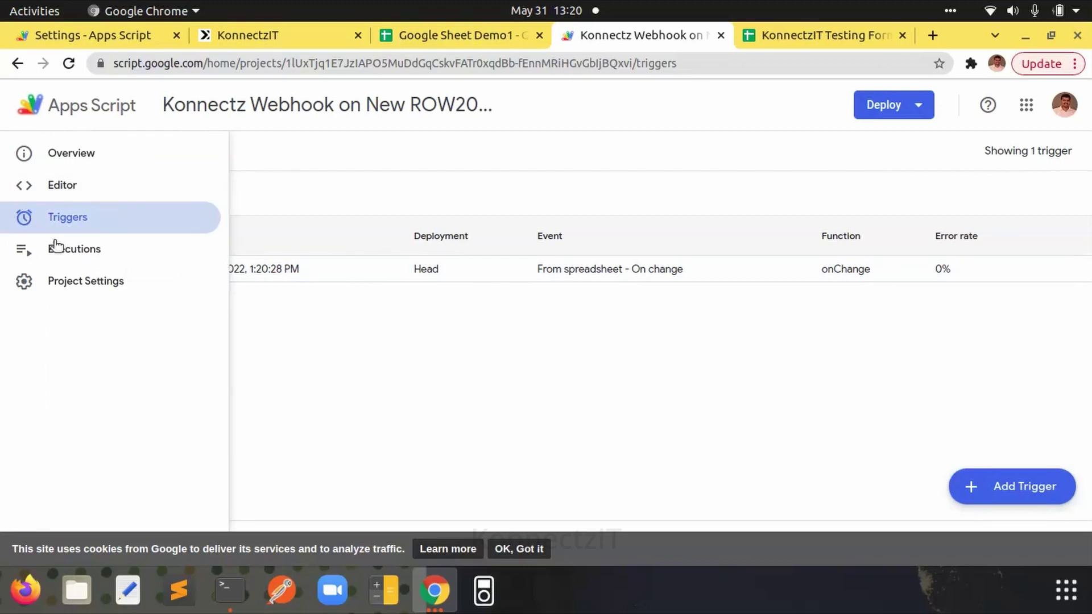
pyautogui.click(67, 255)
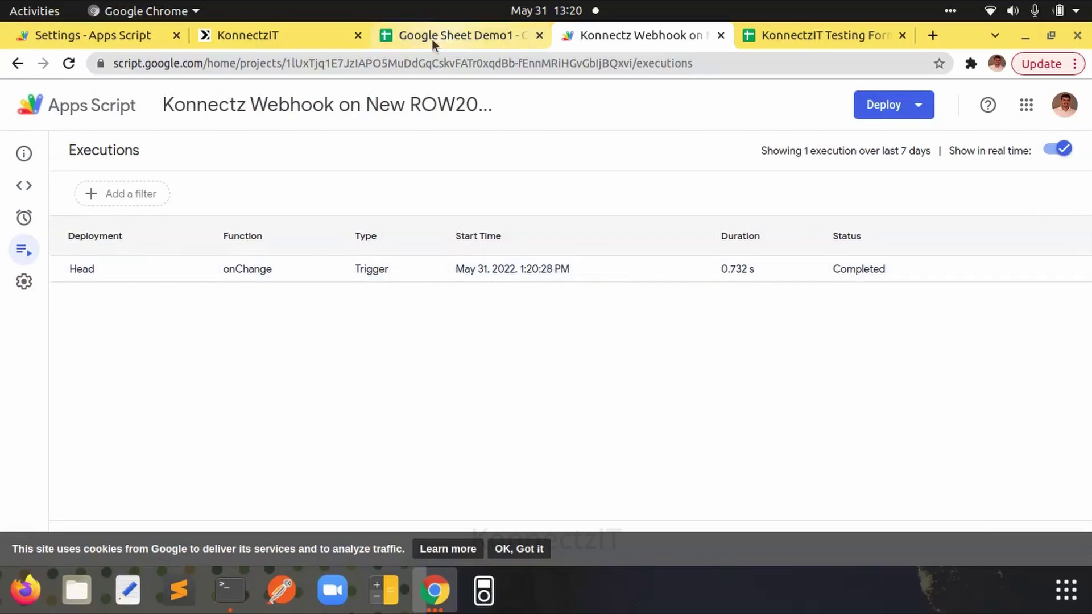
# - Switch to the Gmail inbox, check for the newest "Google Sheet Trigger Demo" message, read it and return to the inbox
pyautogui.click(418, 613)
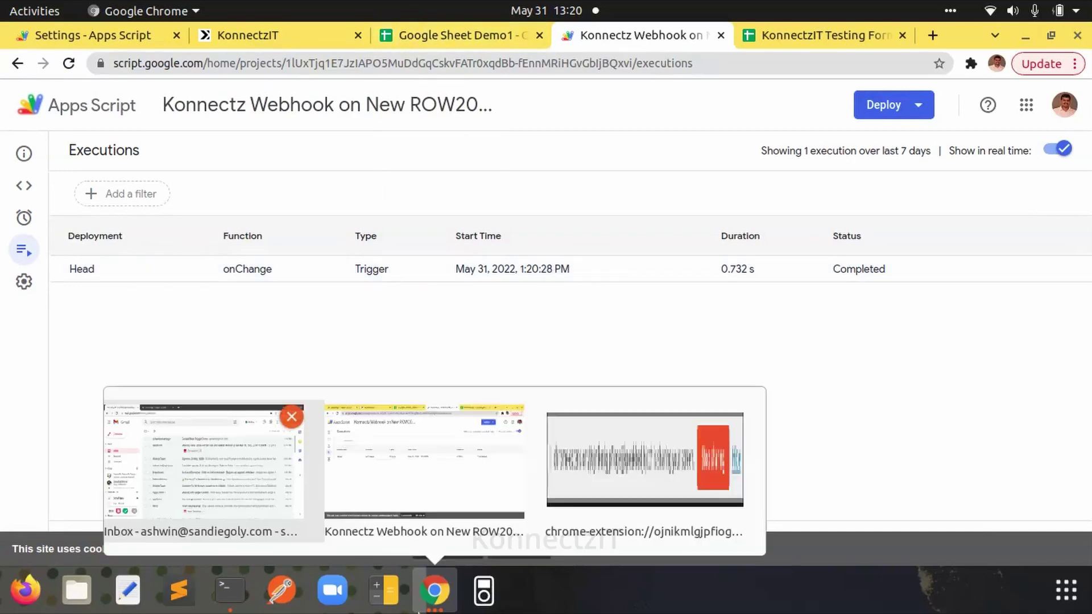
pyautogui.click(250, 492)
pyautogui.click(337, 180)
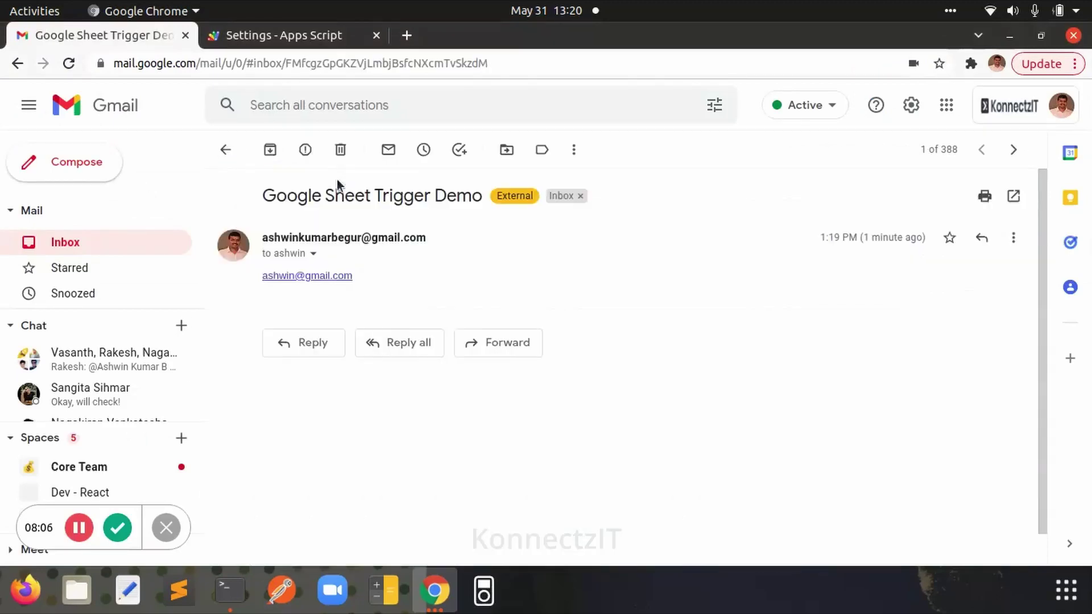
pyautogui.click(219, 150)
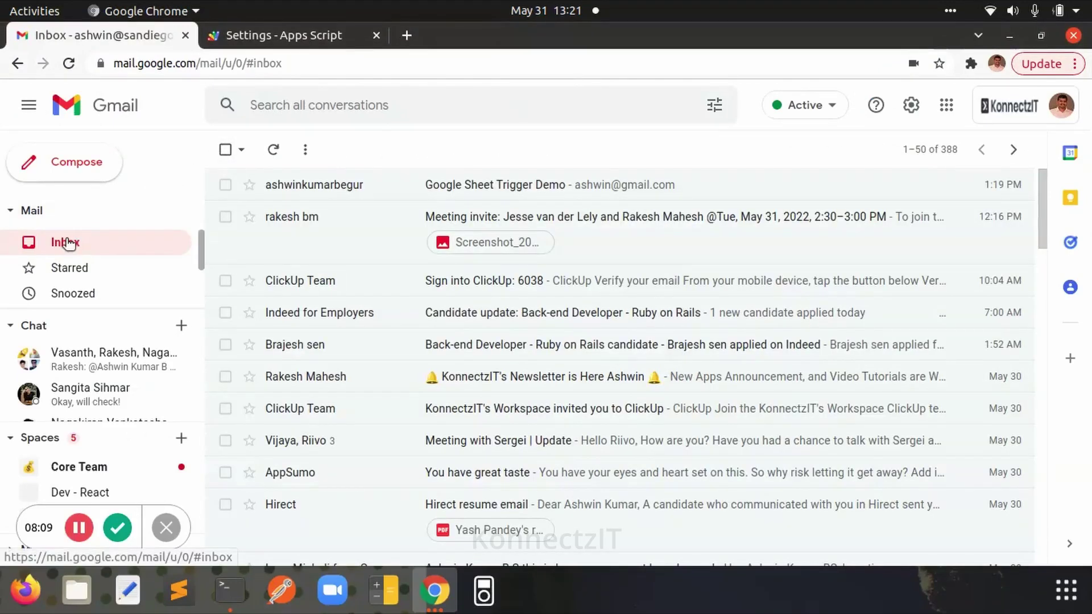
pyautogui.click(68, 243)
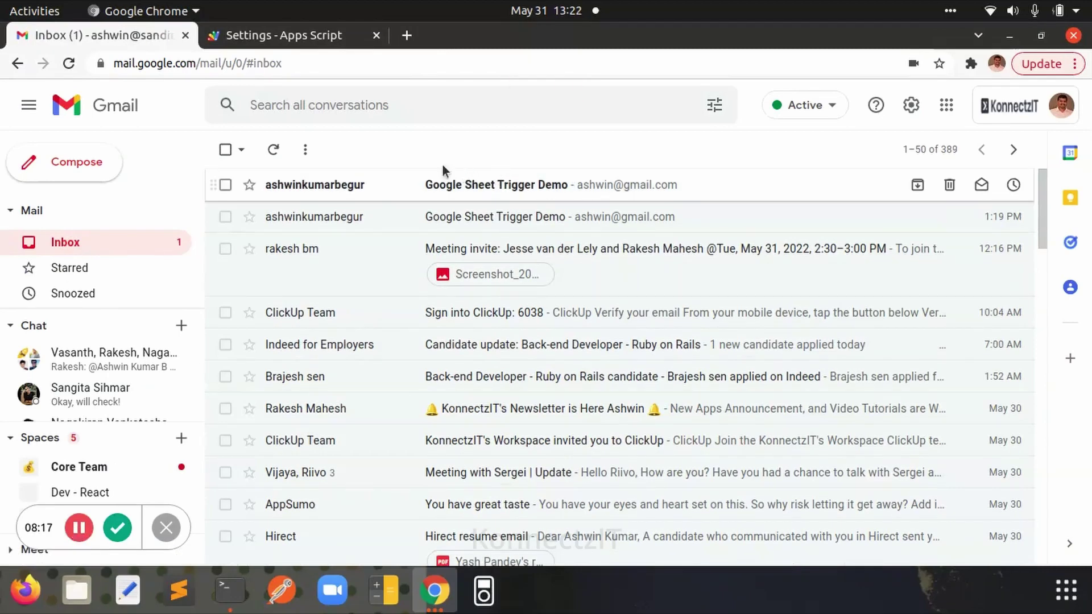
pyautogui.click(430, 183)
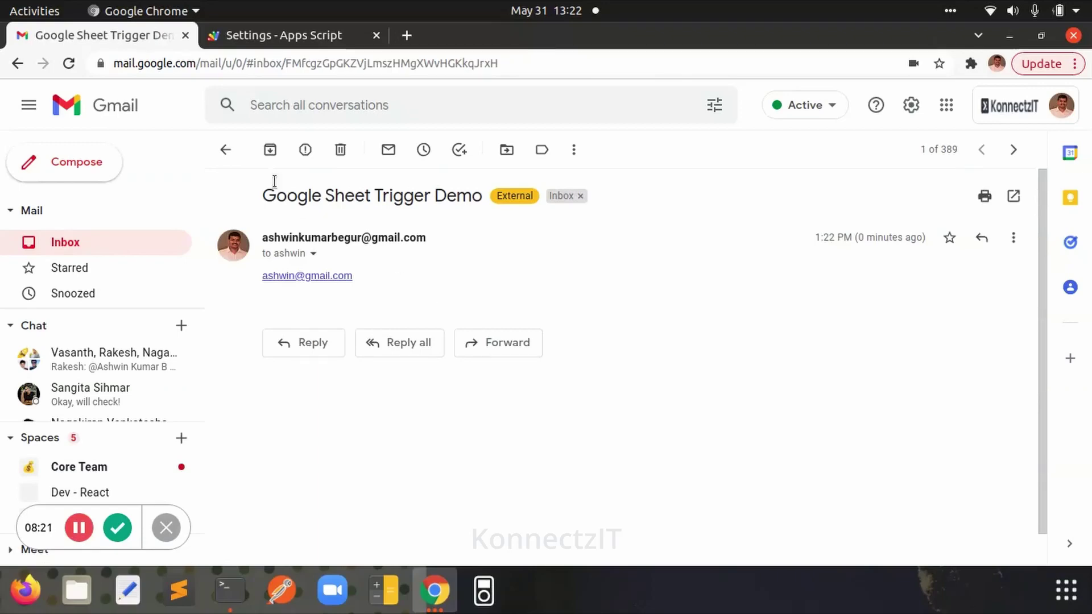
pyautogui.click(230, 156)
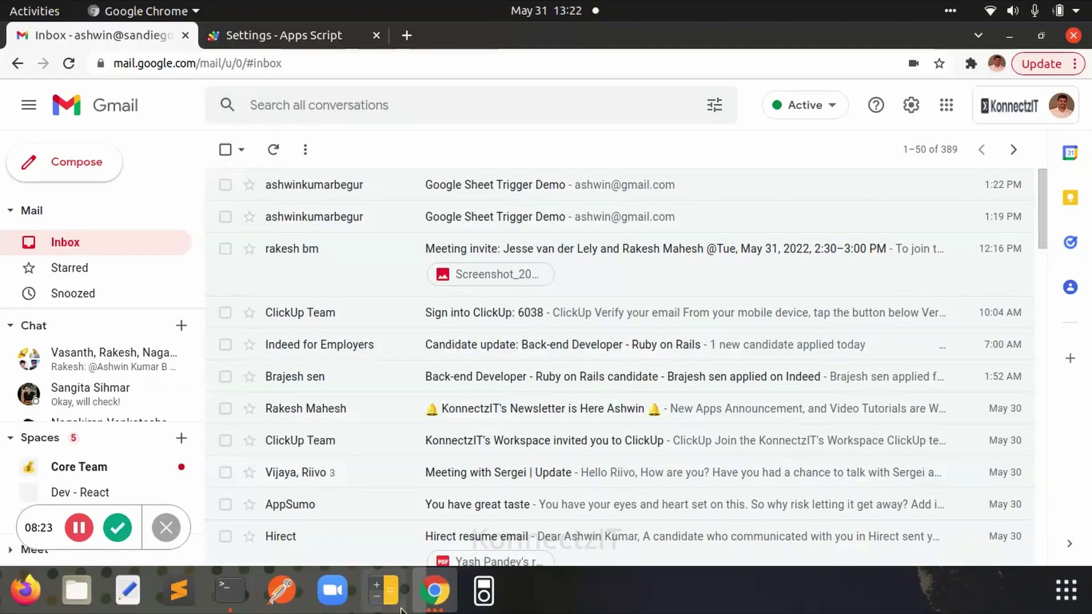
# - Return to the Google Sheet Demo1 spreadsheet and paste the copied data row into row 5, starting at A5
pyautogui.moveTo(446, 607)
pyautogui.click(444, 503)
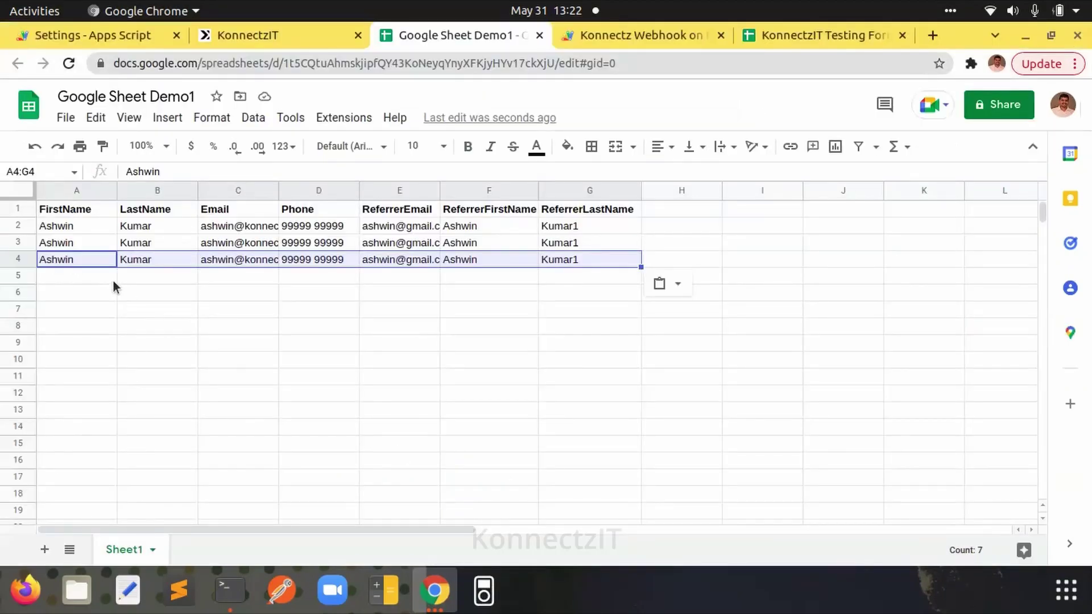
pyautogui.click(91, 281)
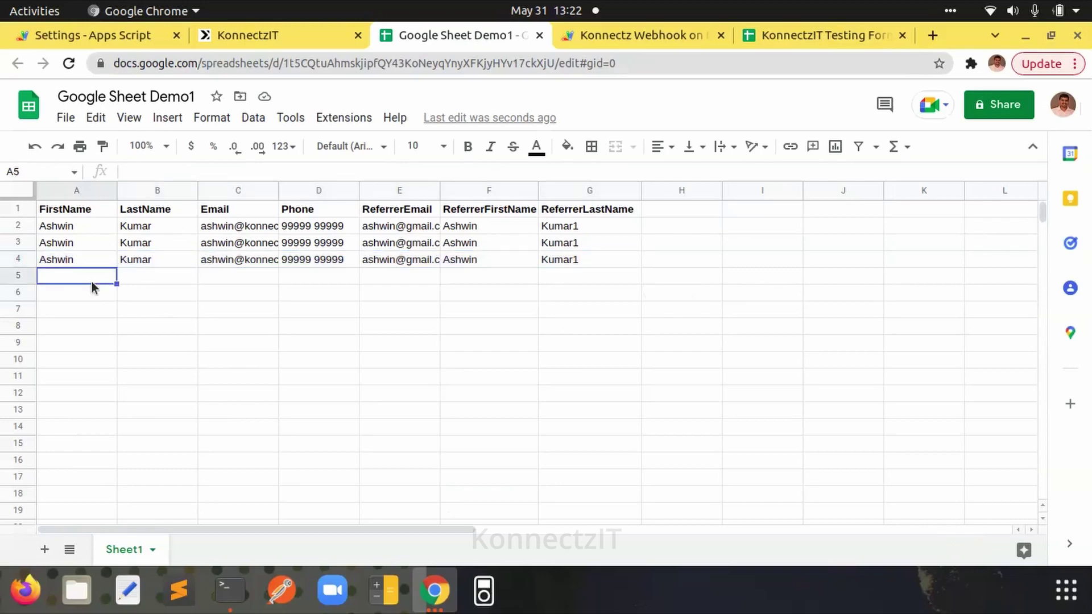
pyautogui.hotkey('ctrl', 'v')
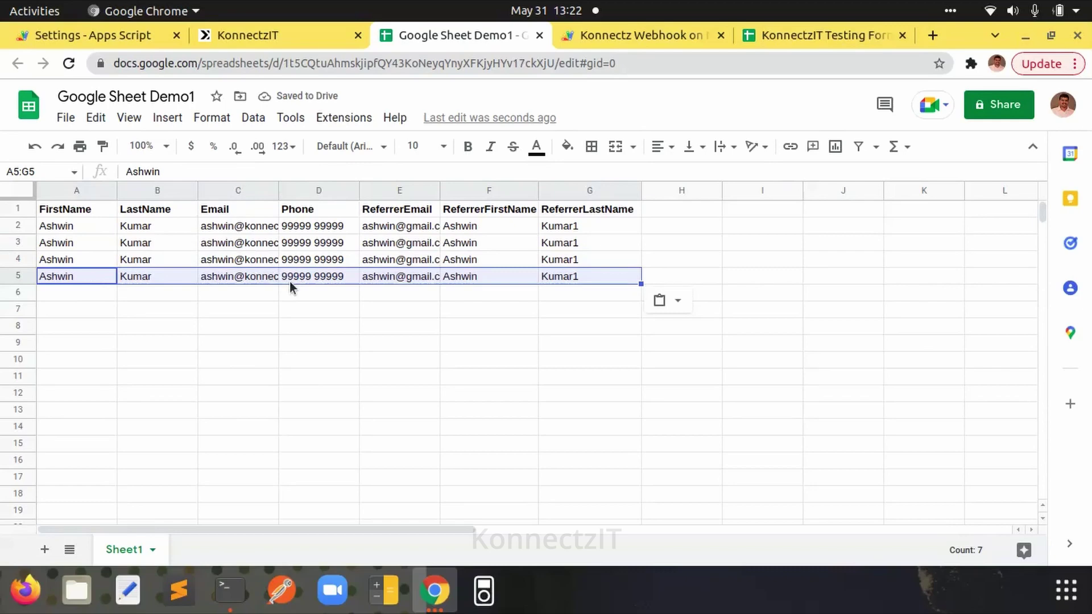
pyautogui.click(236, 301)
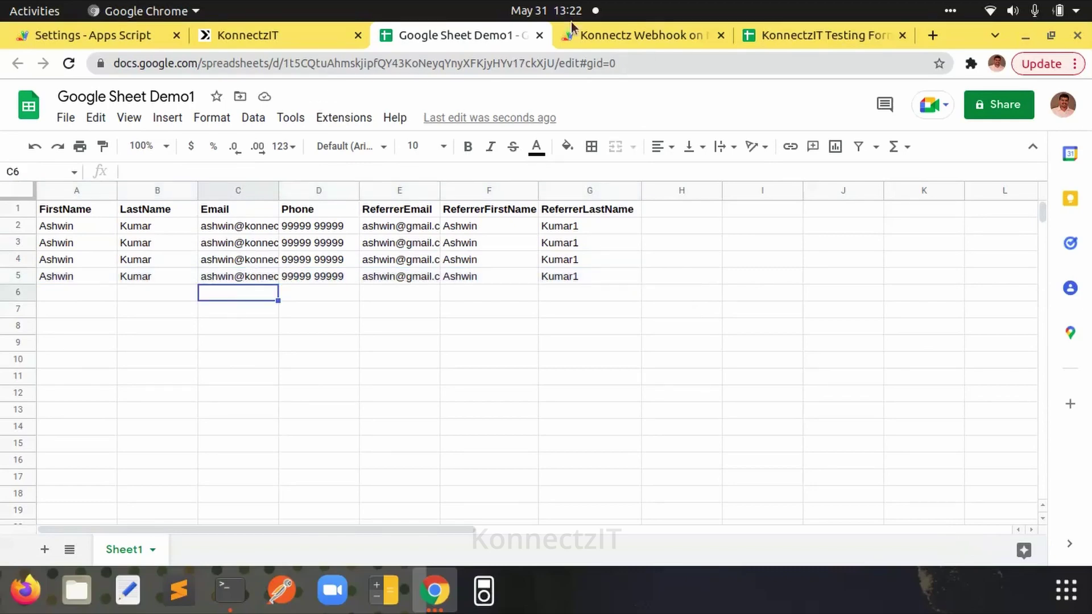
# - Go back to the Apps Script project and review the On change trigger's last run and the onChange executions
pyautogui.click(602, 36)
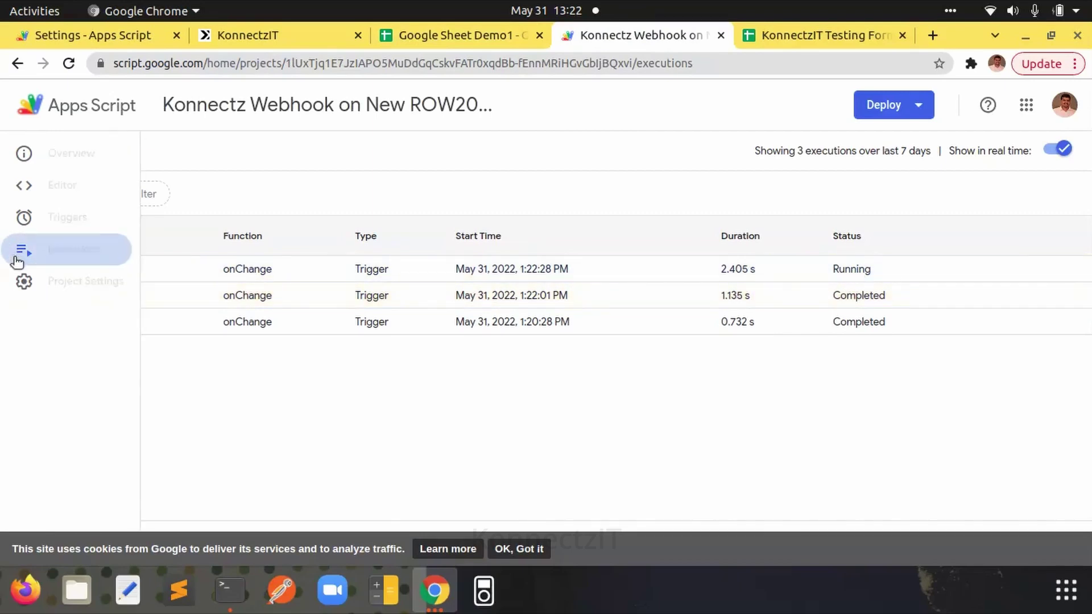
pyautogui.click(26, 220)
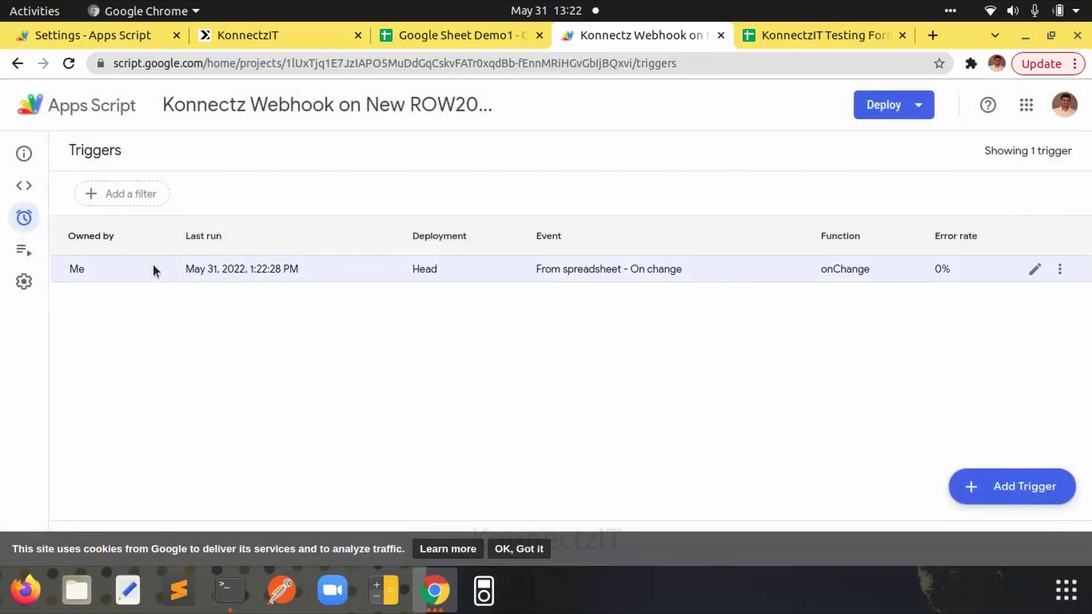
pyautogui.click(24, 250)
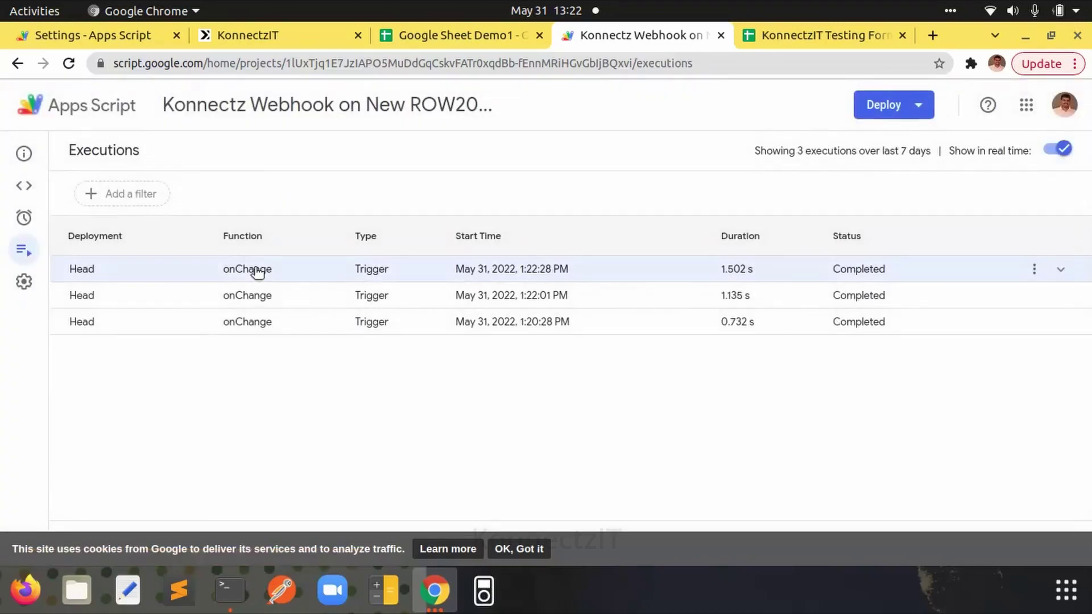